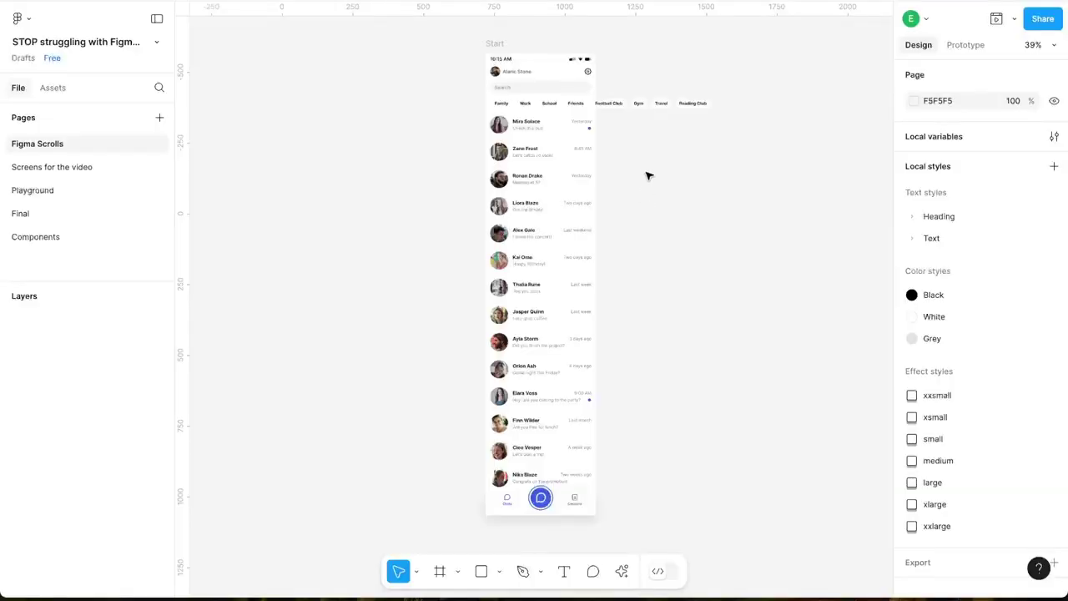
# Narrow the category chip row to the phone's 390 width.
pyautogui.scroll(6, 648, 176)
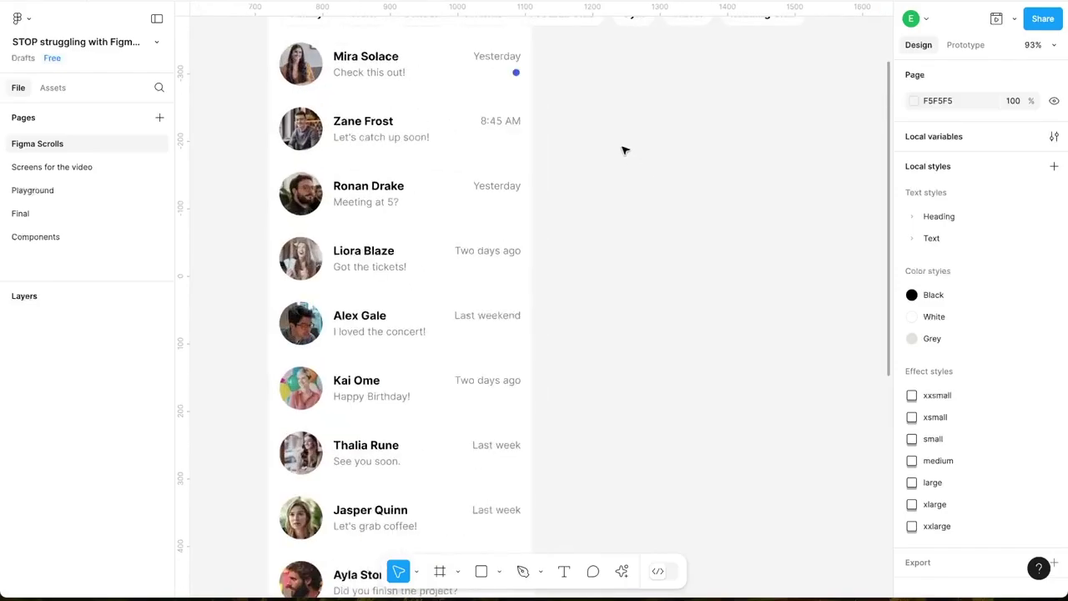
pyautogui.click(628, 146)
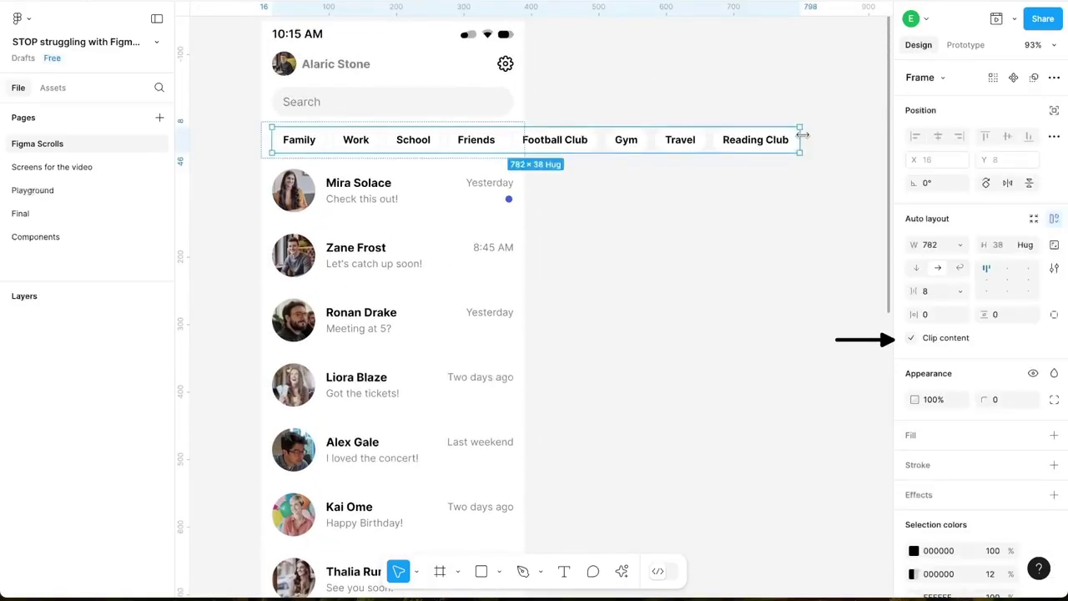
pyautogui.moveTo(803, 135); pyautogui.dragTo(511, 140)
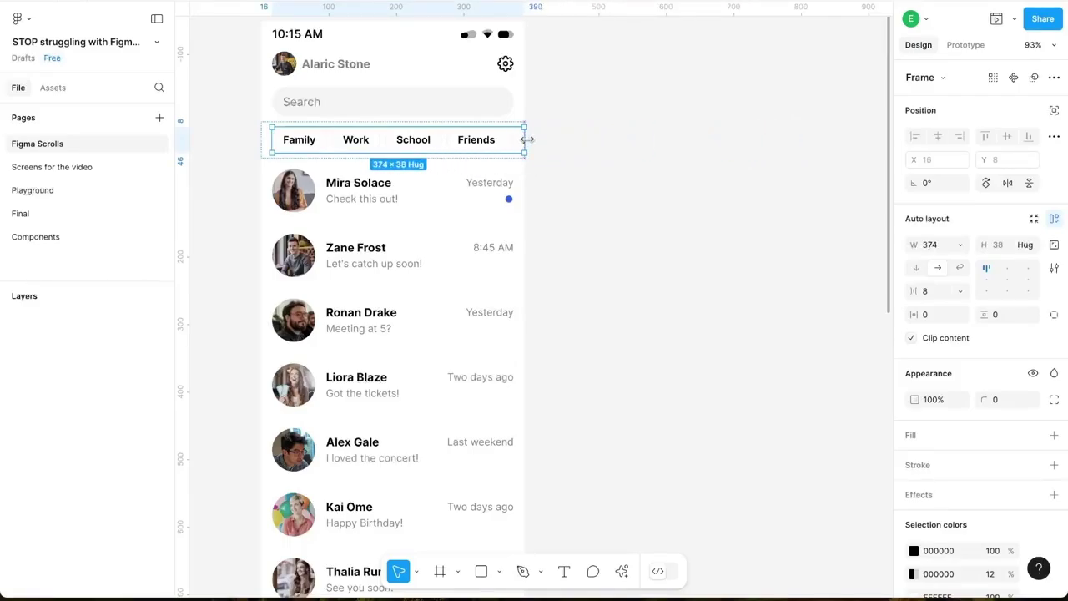
pyautogui.click(566, 148)
pyautogui.scroll(10, 547, 137)
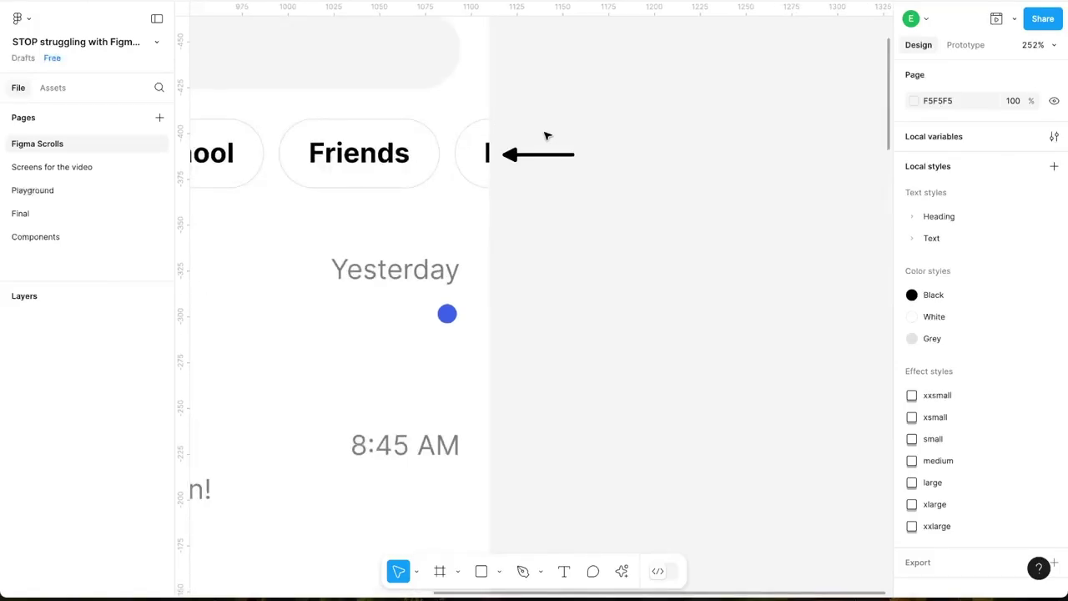
pyautogui.scroll(-10, 547, 136)
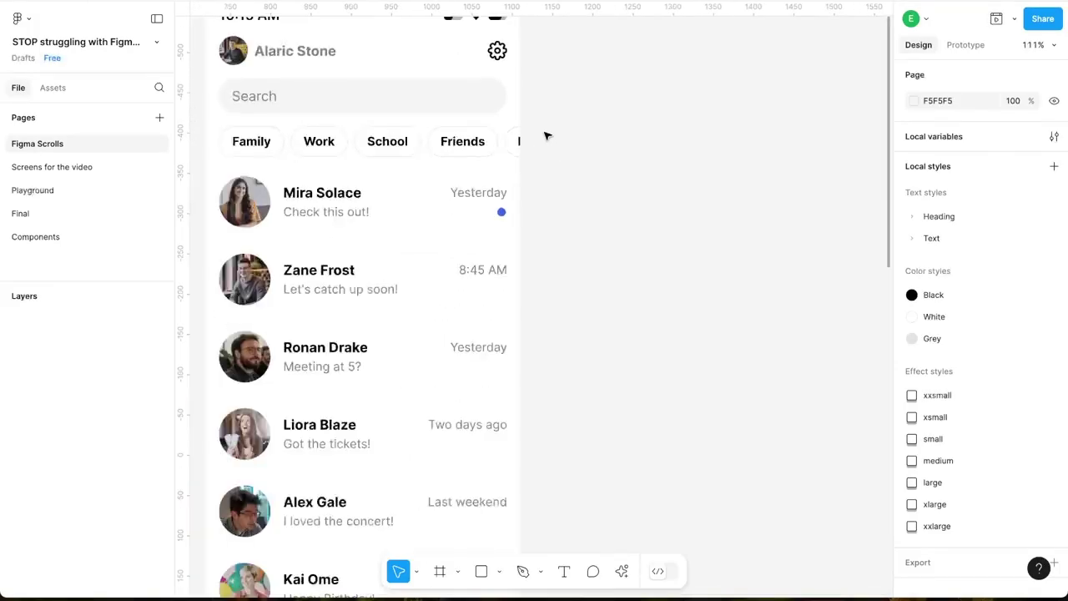
pyautogui.scroll(-3, 547, 136)
pyautogui.hscroll(-5, 573, 141)
pyautogui.scroll(1, 573, 141)
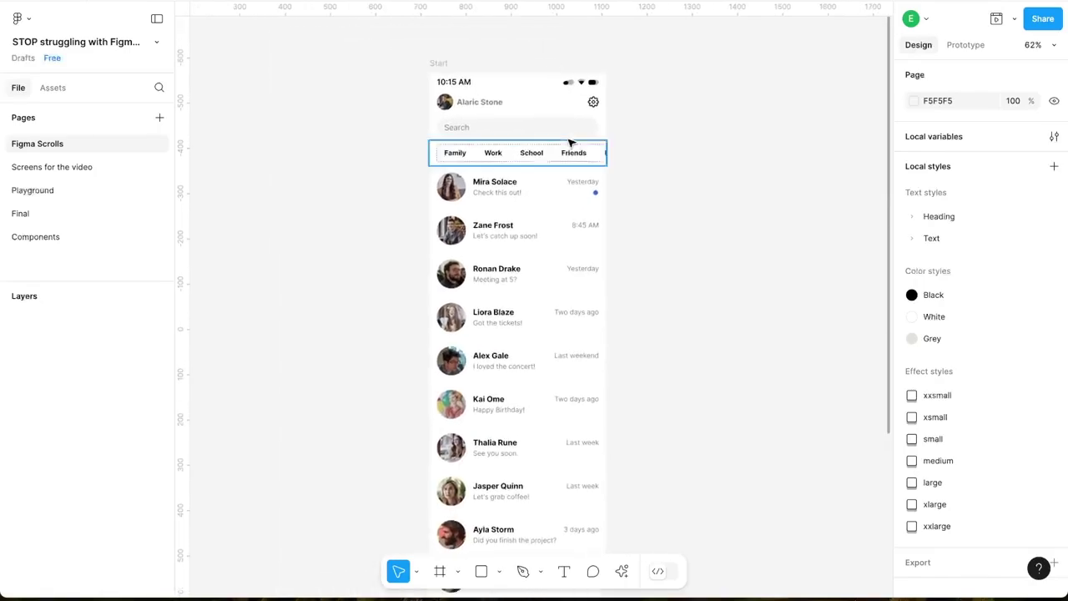
# Set the chip row's prototype overflow to Horizontal scrolling and preview the prototype.
pyautogui.click(607, 163)
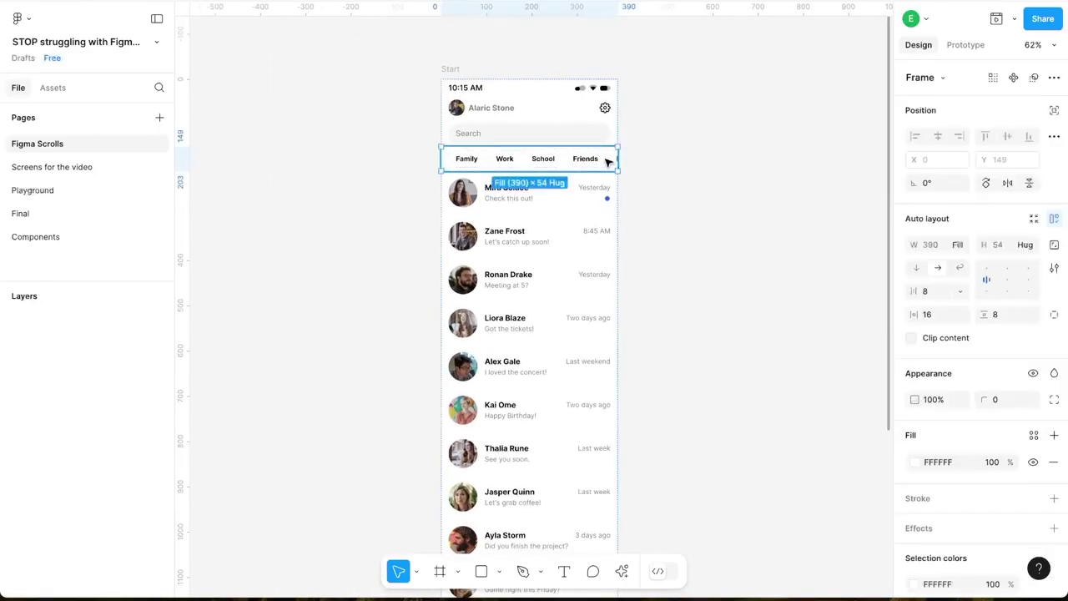
pyautogui.click(967, 46)
pyautogui.click(1014, 131)
pyautogui.click(1013, 131)
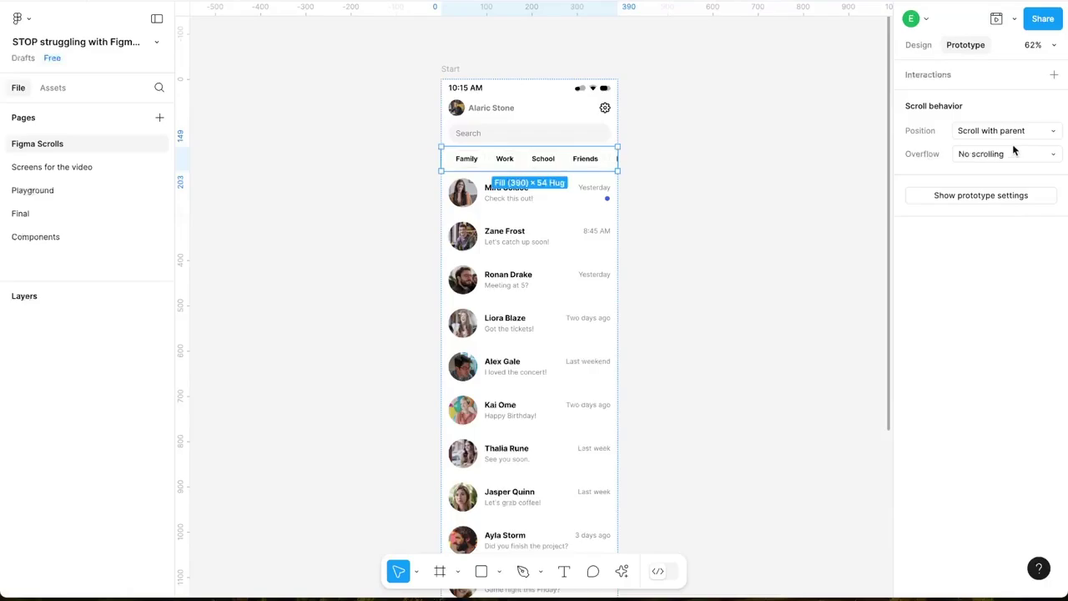
pyautogui.click(1019, 153)
pyautogui.click(1012, 169)
pyautogui.click(1014, 20)
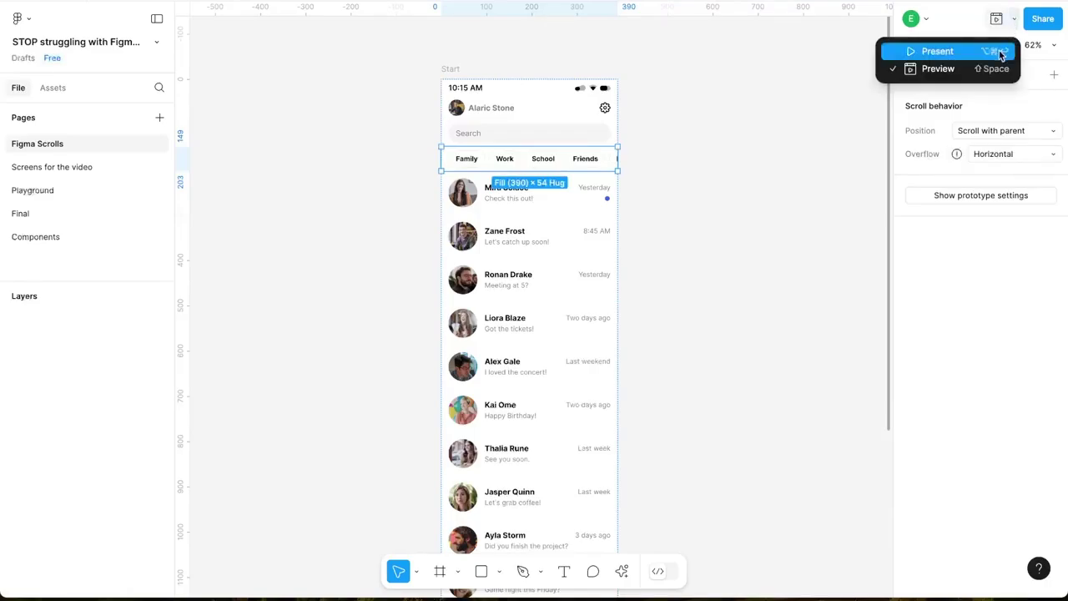
pyautogui.click(985, 66)
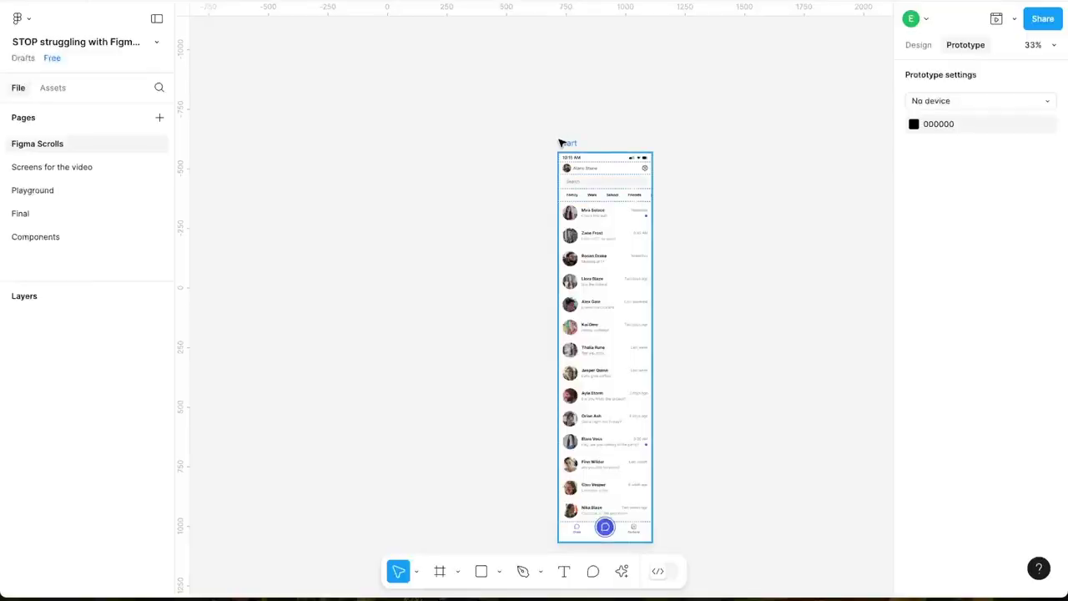
pyautogui.click(563, 143)
# Set the Start frame's height to 844.
pyautogui.click(915, 47)
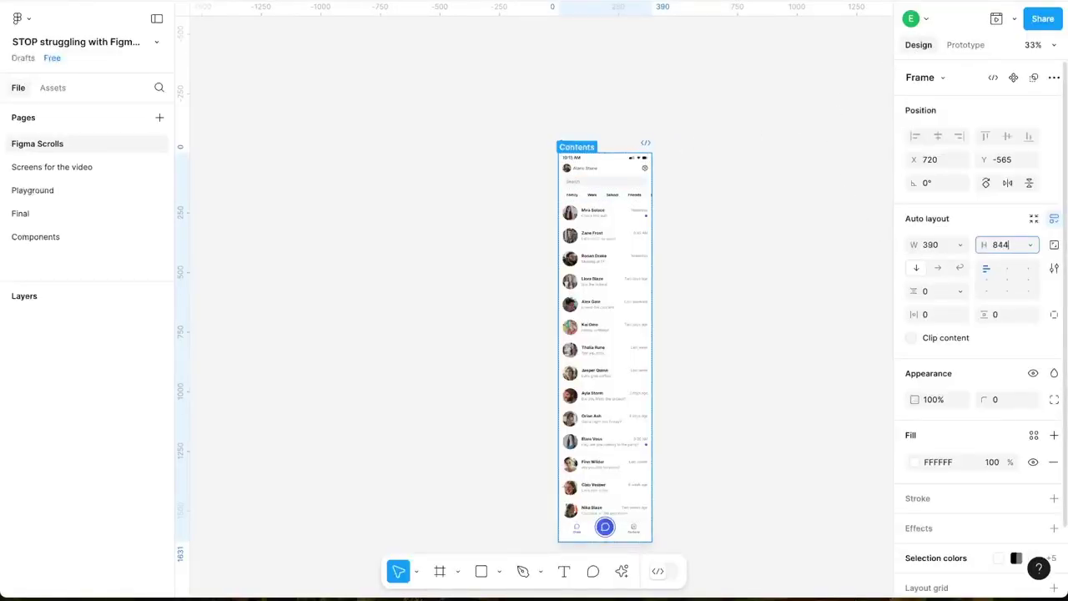
pyautogui.write('844')
pyautogui.press('Return')
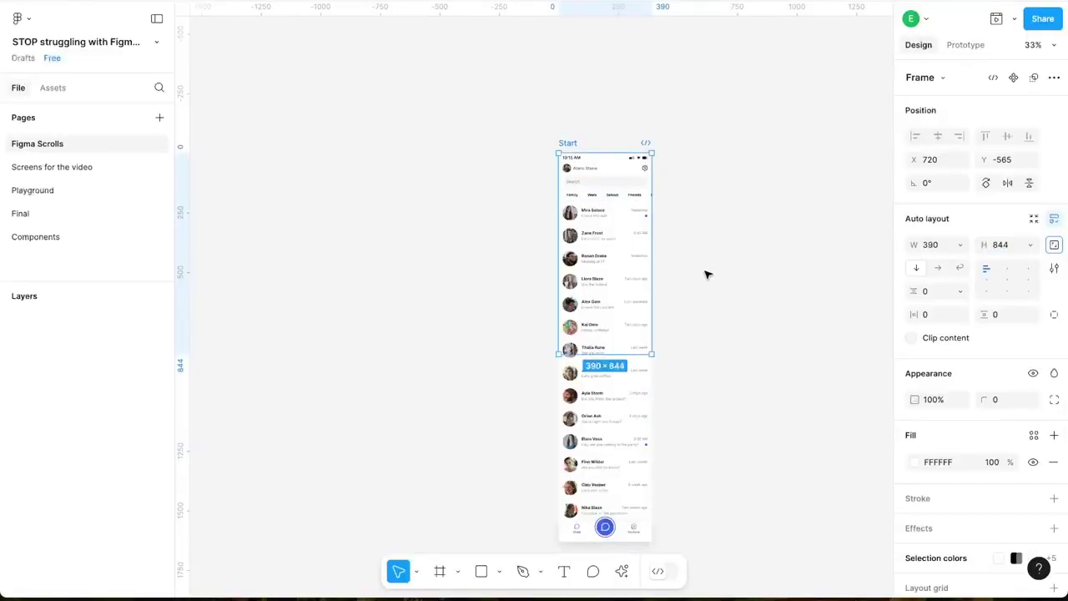
pyautogui.click(912, 338)
pyautogui.scroll(3, 810, 386)
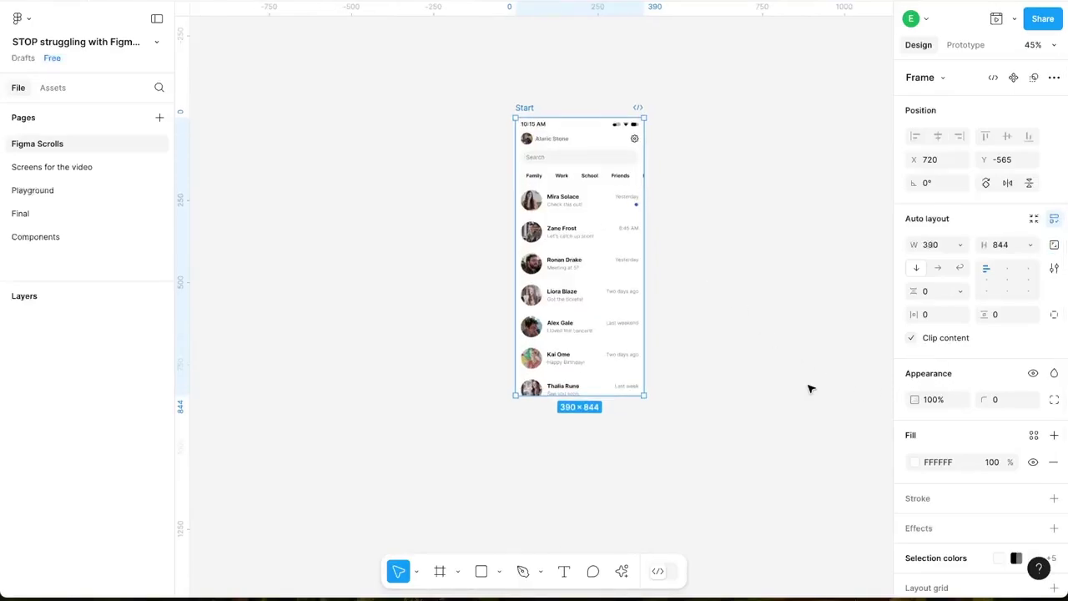
pyautogui.click(913, 338)
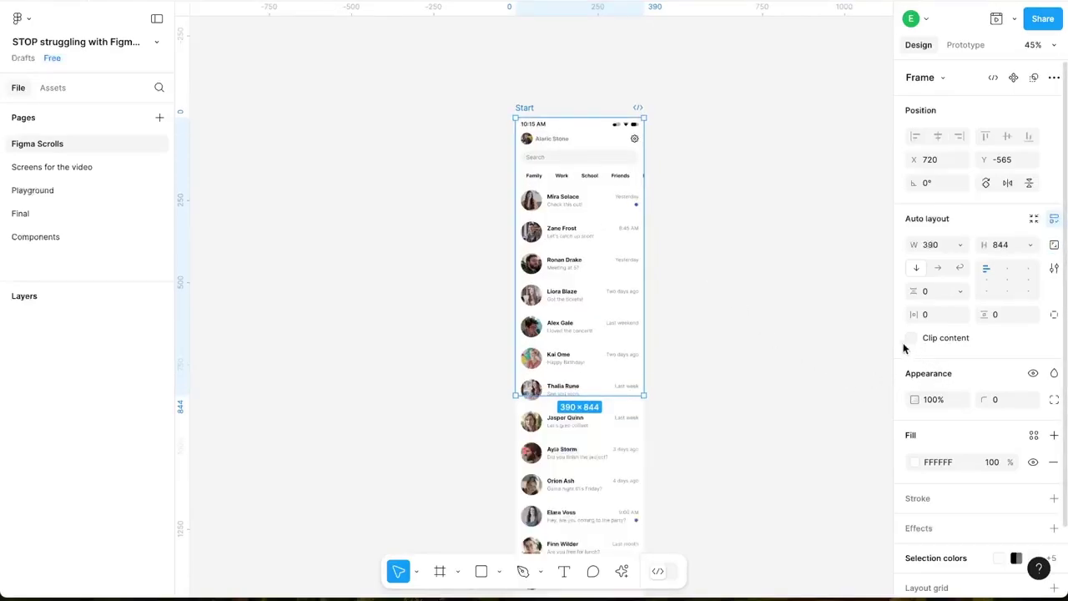
pyautogui.scroll(-3, 797, 384)
# Make the bottom navigation bar absolute-positioned and align it to the frame's bottom-left.
pyautogui.click(598, 507)
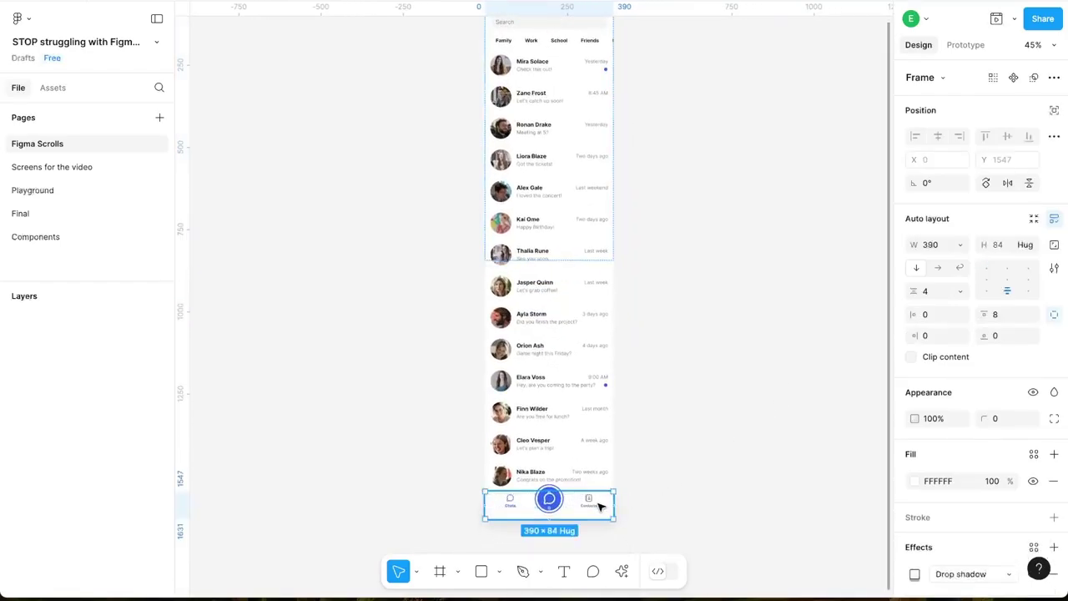
pyautogui.click(1051, 114)
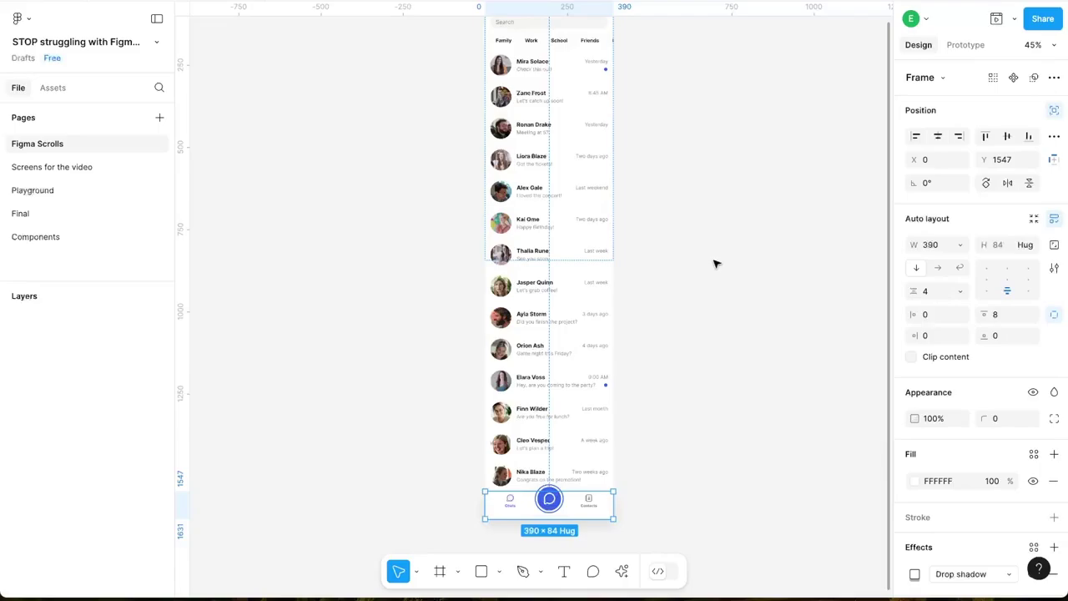
pyautogui.scroll(-2, 715, 265)
pyautogui.scroll(1, 715, 264)
pyautogui.moveTo(625, 509); pyautogui.dragTo(610, 136)
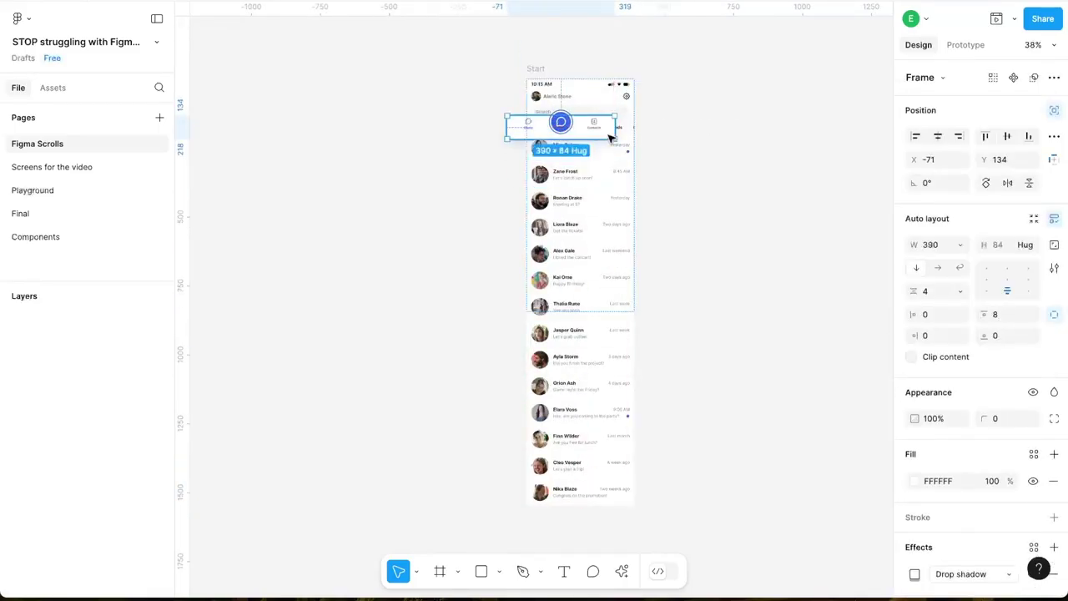
pyautogui.click(937, 136)
pyautogui.click(1029, 136)
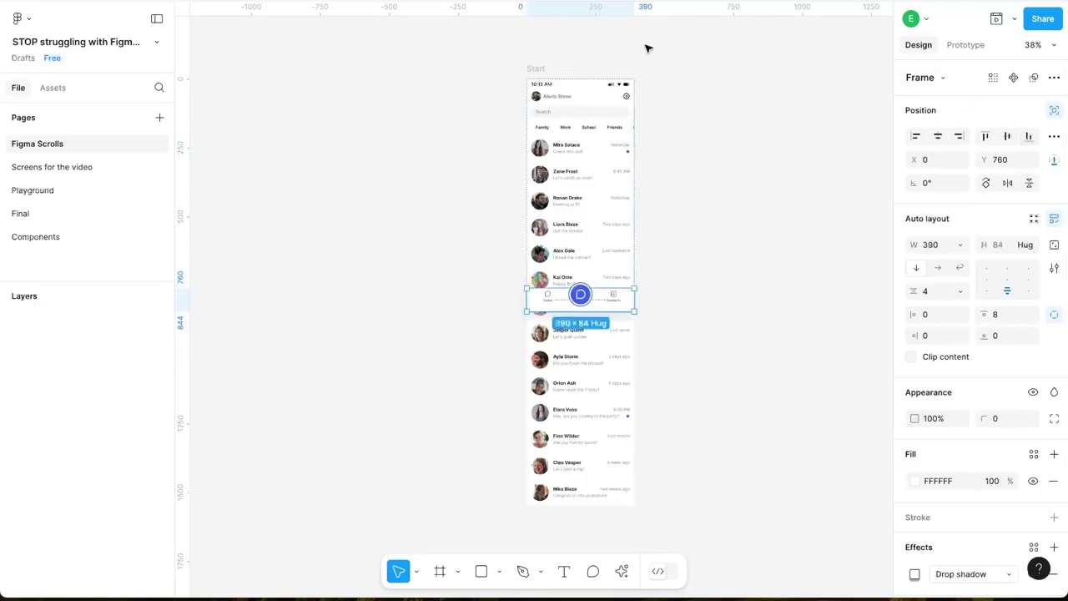
# Turn on Clip content for the Start frame.
pyautogui.click(536, 69)
pyautogui.click(934, 341)
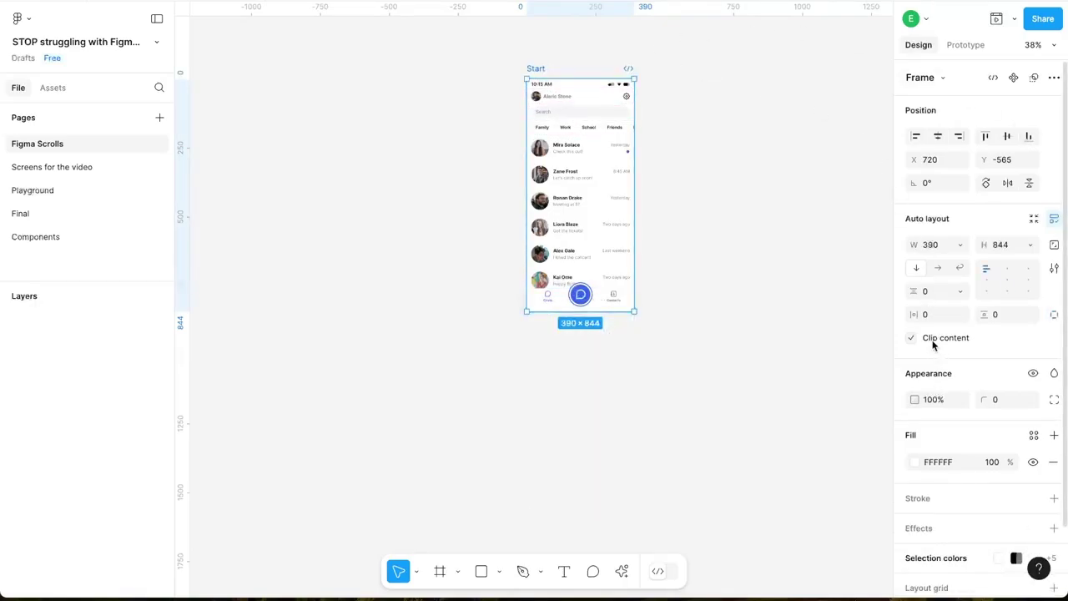
pyautogui.click(757, 347)
# Shorten the chat list frame to 523 high.
pyautogui.click(630, 199)
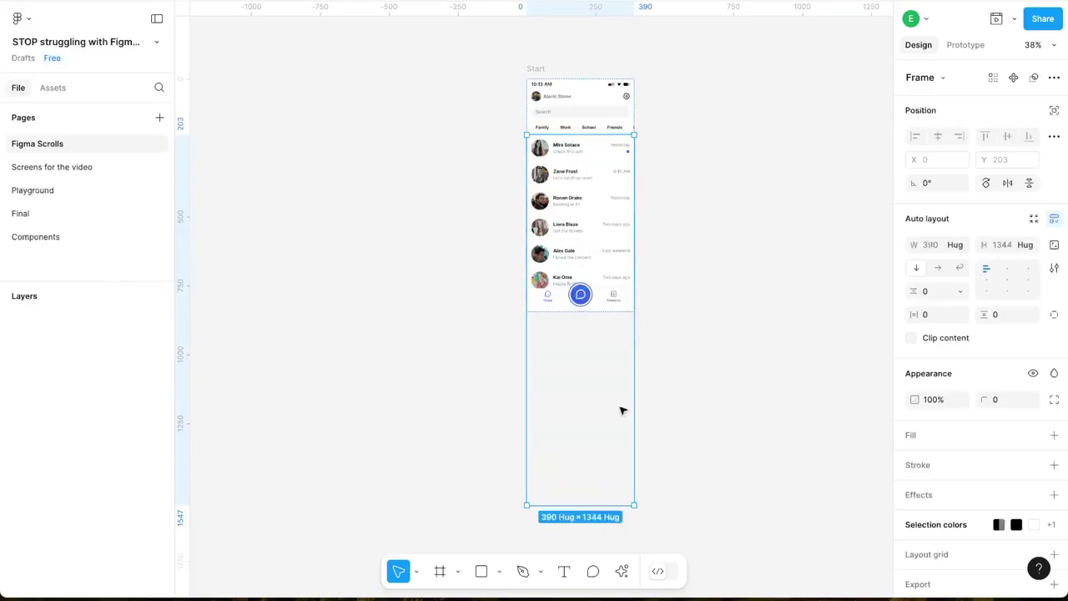
pyautogui.moveTo(620, 506); pyautogui.dragTo(588, 278)
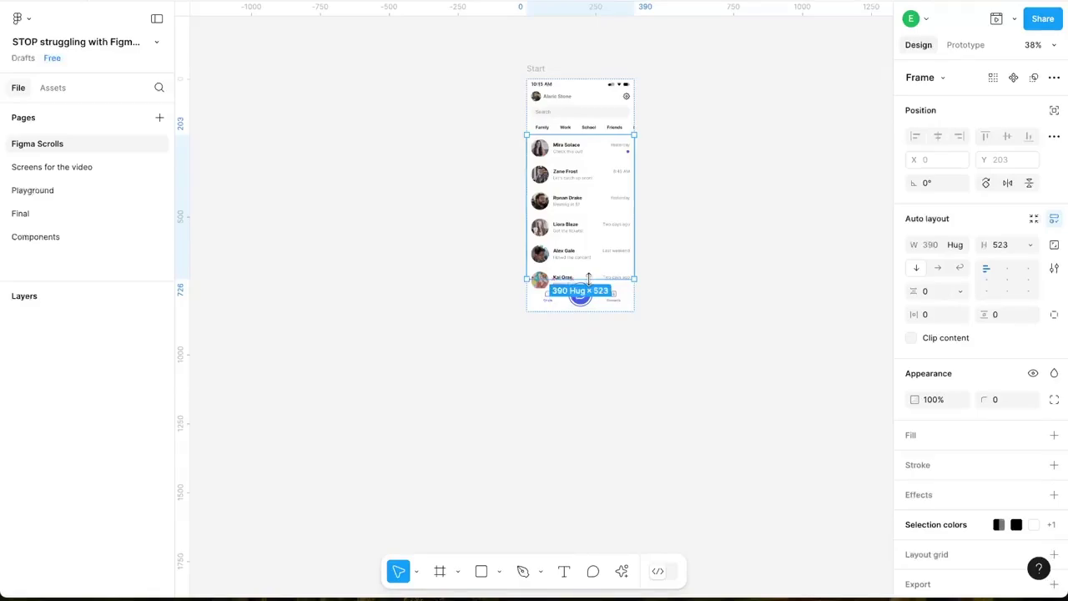
pyautogui.scroll(5, 589, 278)
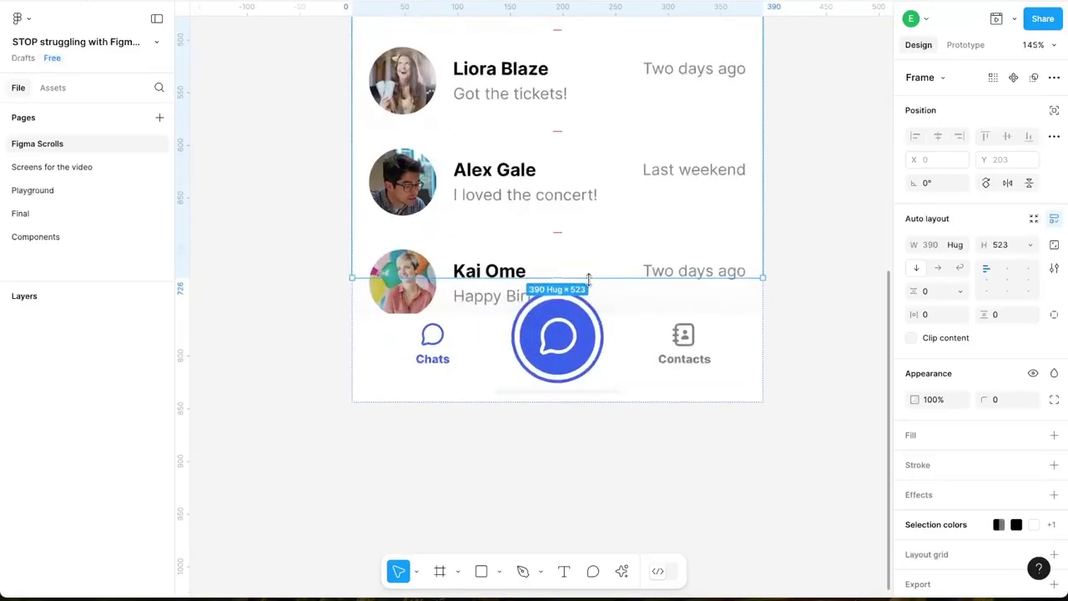
pyautogui.click(849, 317)
pyautogui.hotkey('shift', '1')
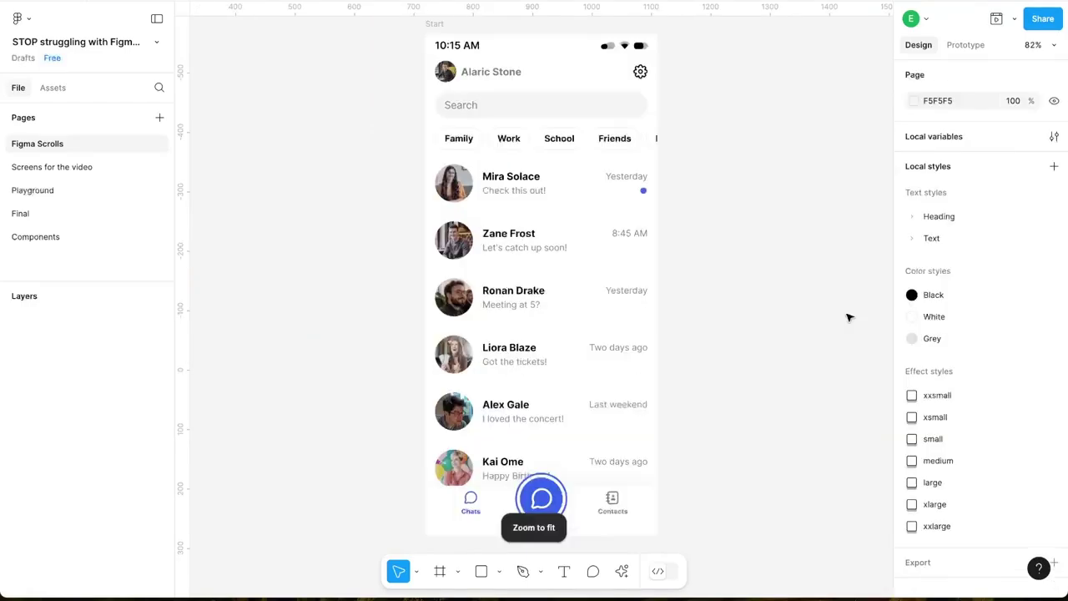
# Set the chat list's overflow to Vertical scrolling and preview the prototype.
pyautogui.click(592, 284)
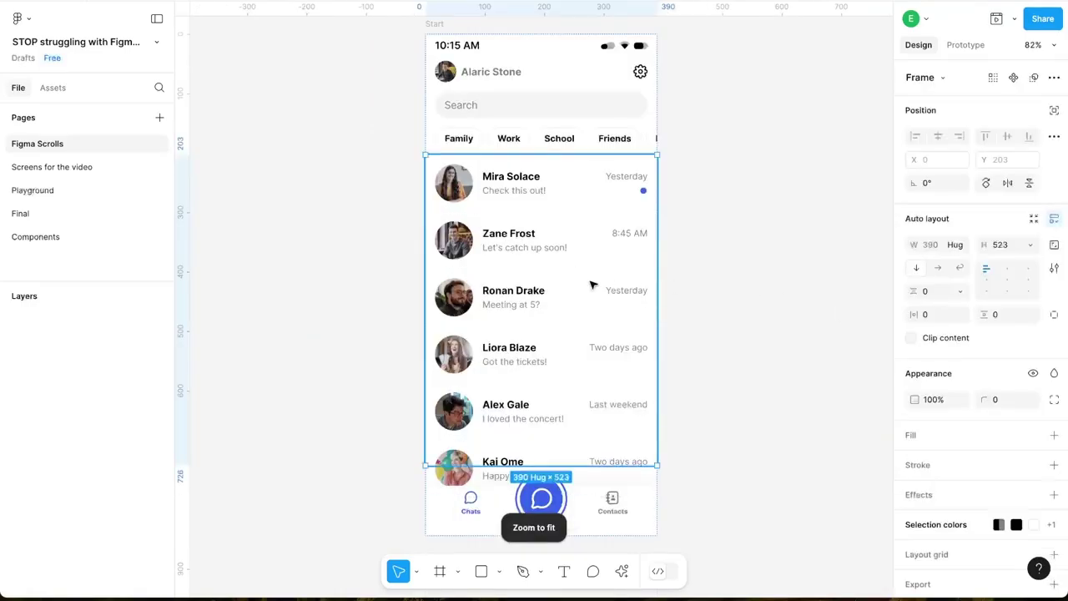
pyautogui.click(968, 46)
pyautogui.click(1030, 154)
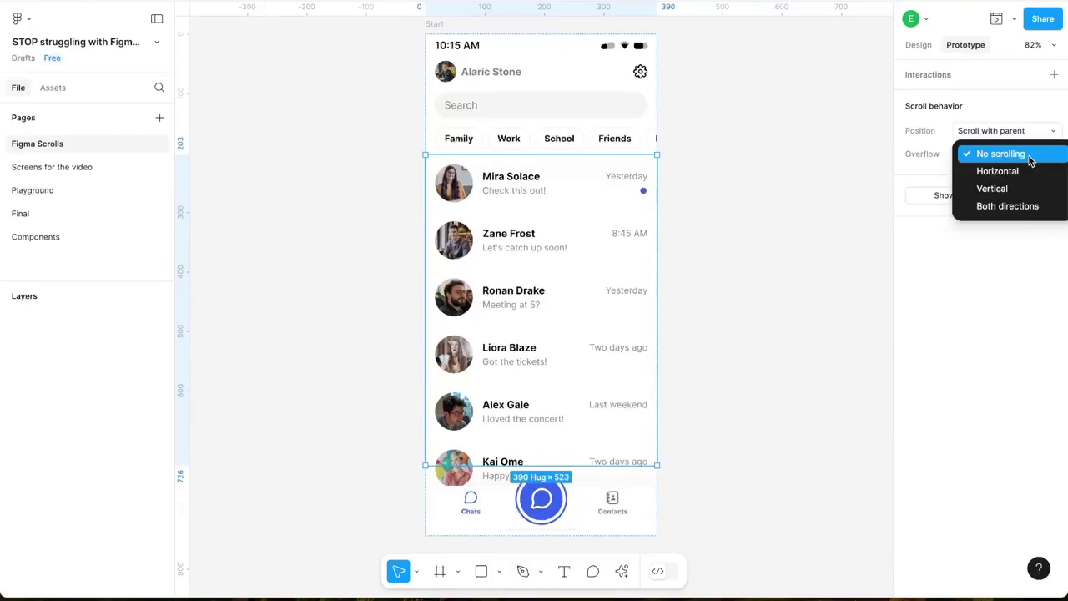
pyautogui.click(1015, 186)
pyautogui.click(1013, 18)
pyautogui.click(931, 67)
pyautogui.scroll(-10, 322, 162)
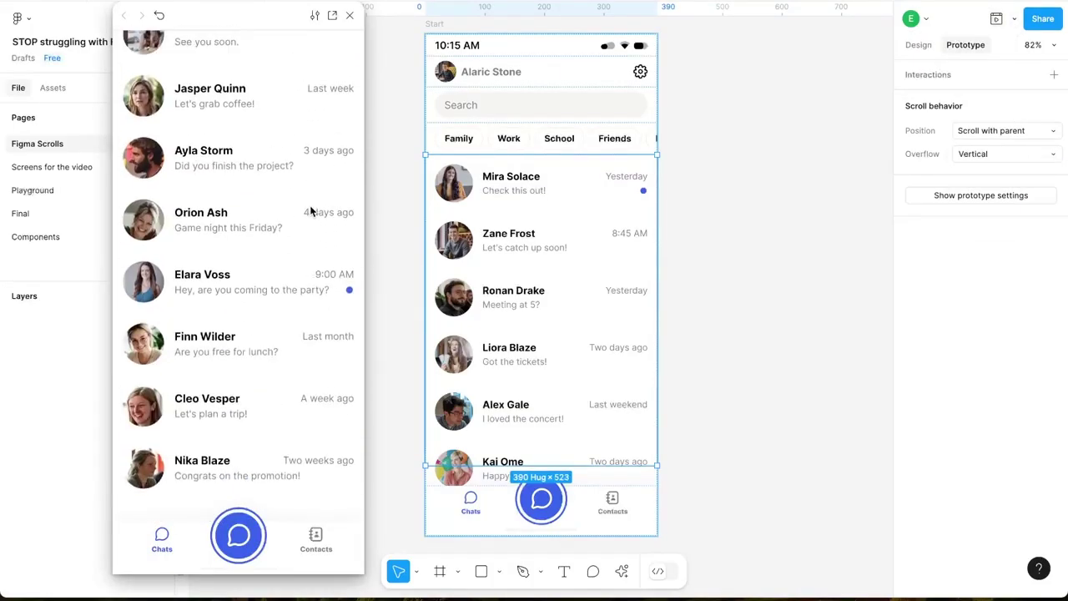
# Extend the chat list to 551 high and scroll it in the preview.
pyautogui.moveTo(622, 465); pyautogui.dragTo(622, 487)
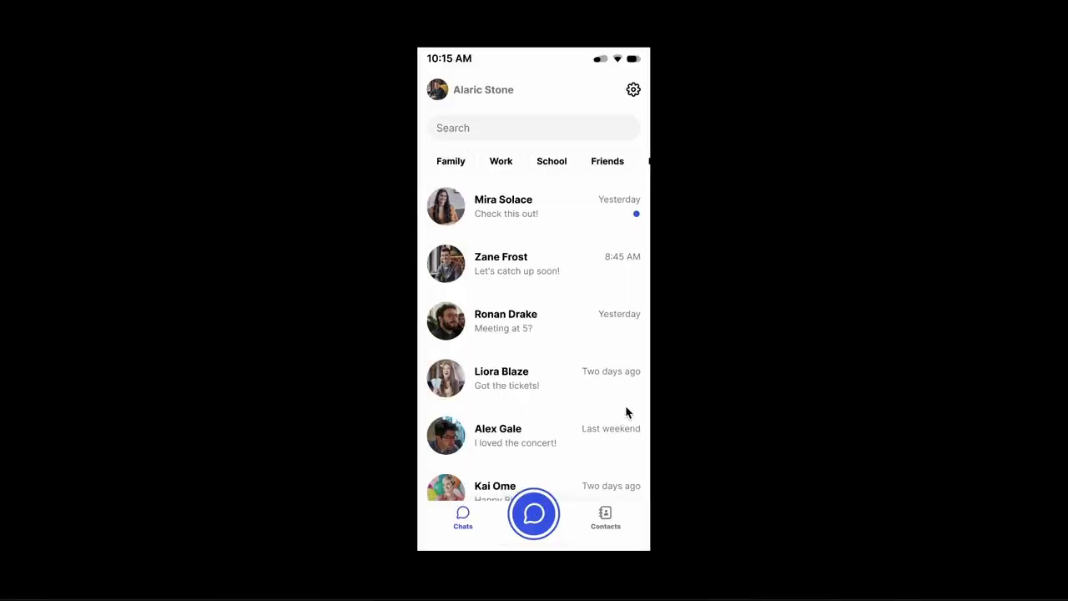
pyautogui.scroll(-3, 628, 412)
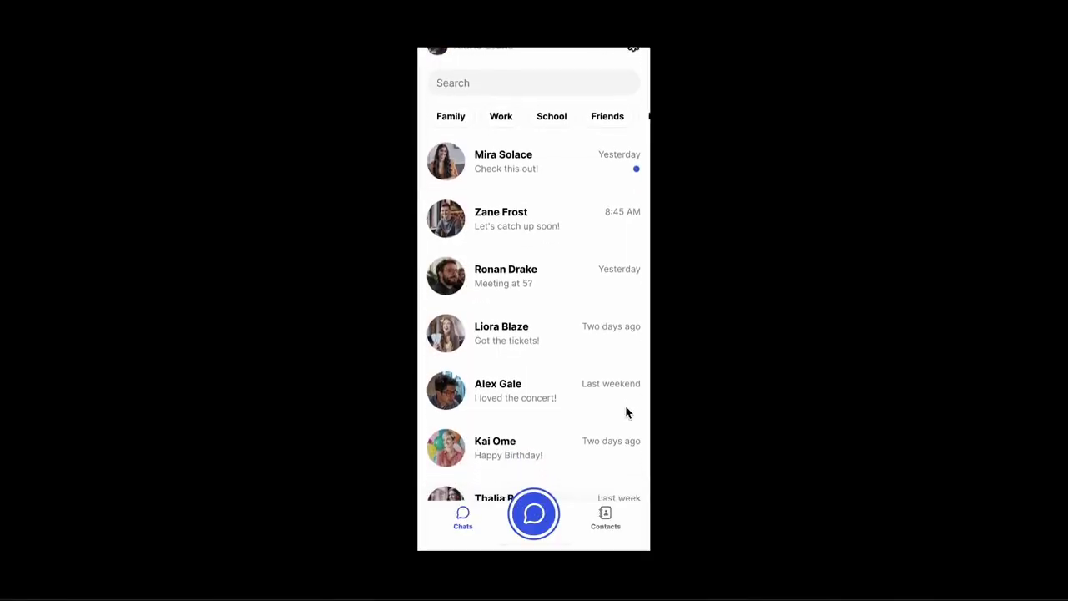
pyautogui.scroll(-2, 628, 413)
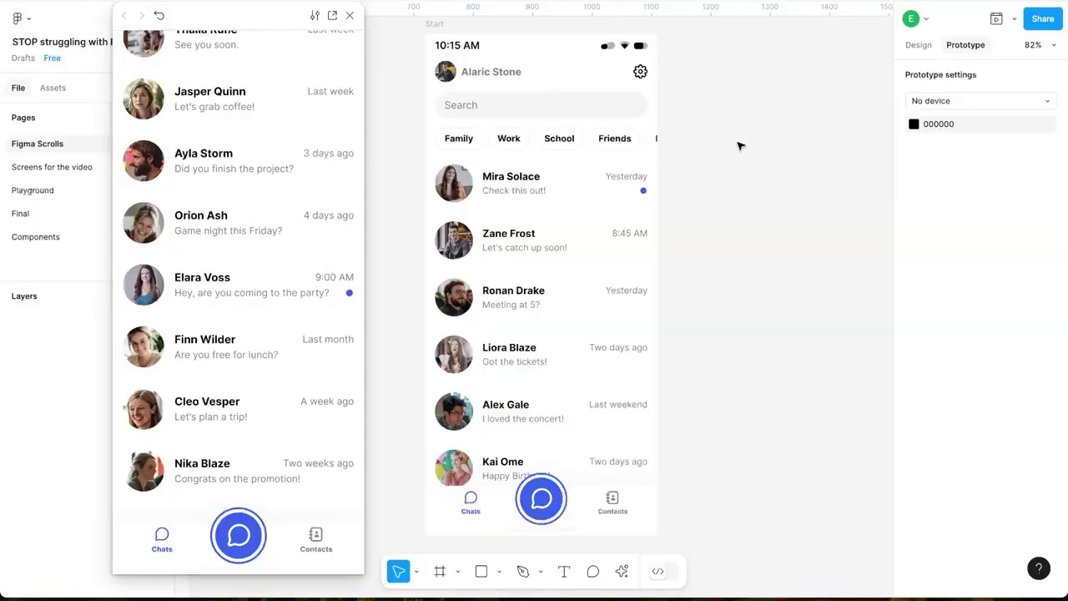
# Set the status bar and header group's scroll position to Fixed and test it in the preview.
pyautogui.click(637, 71)
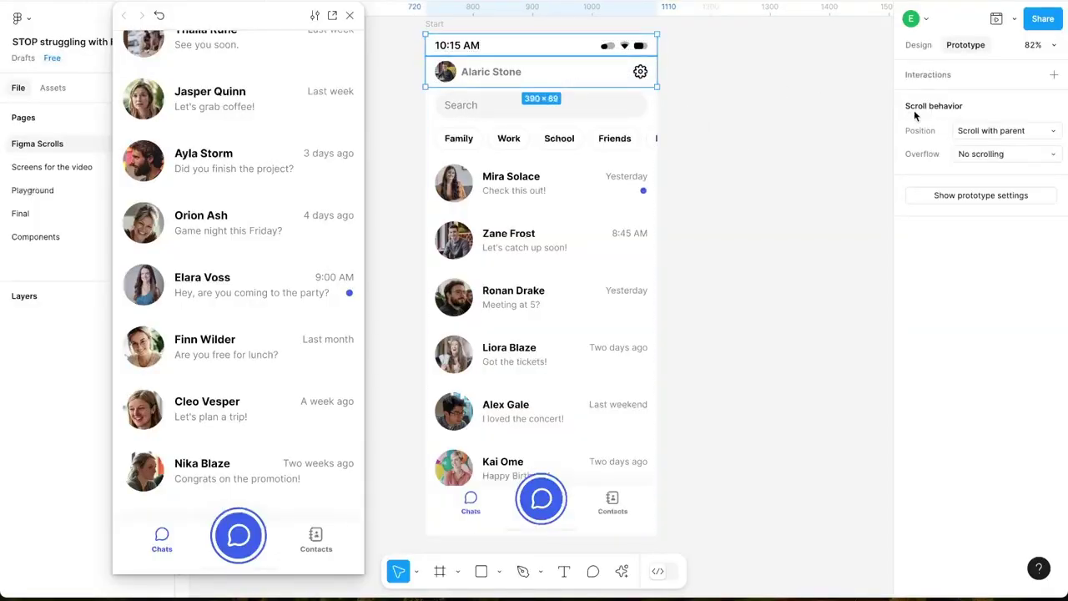
pyautogui.click(970, 130)
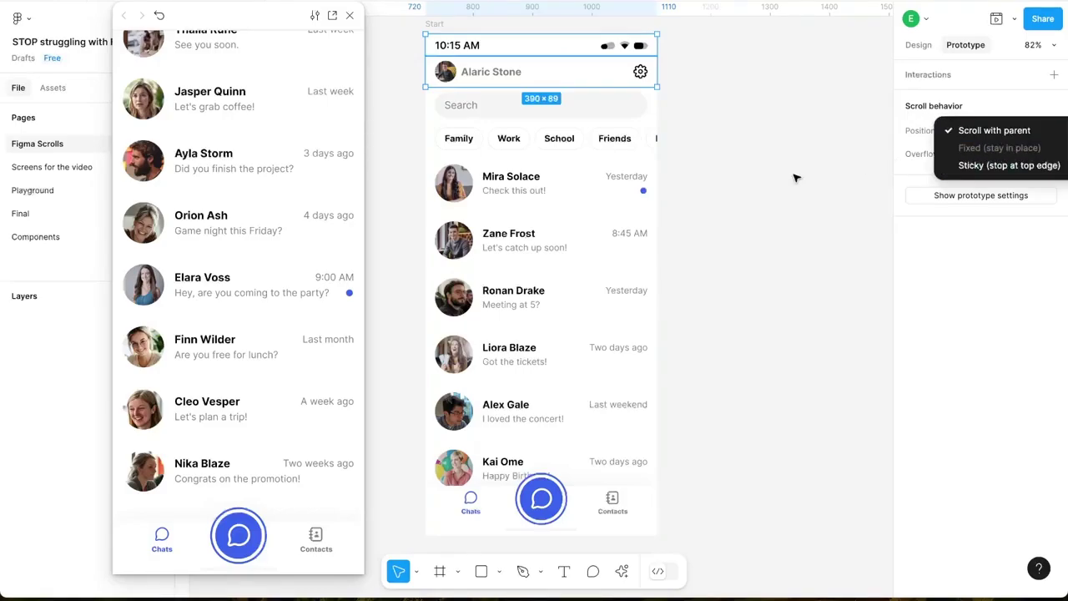
pyautogui.press('Escape')
pyautogui.click(917, 41)
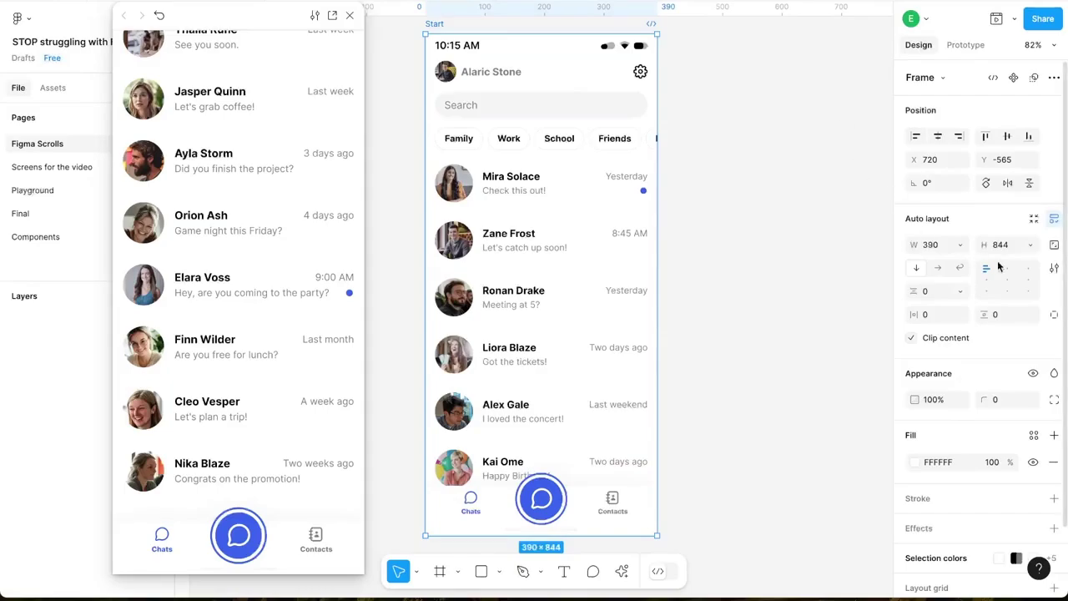
pyautogui.click(590, 77)
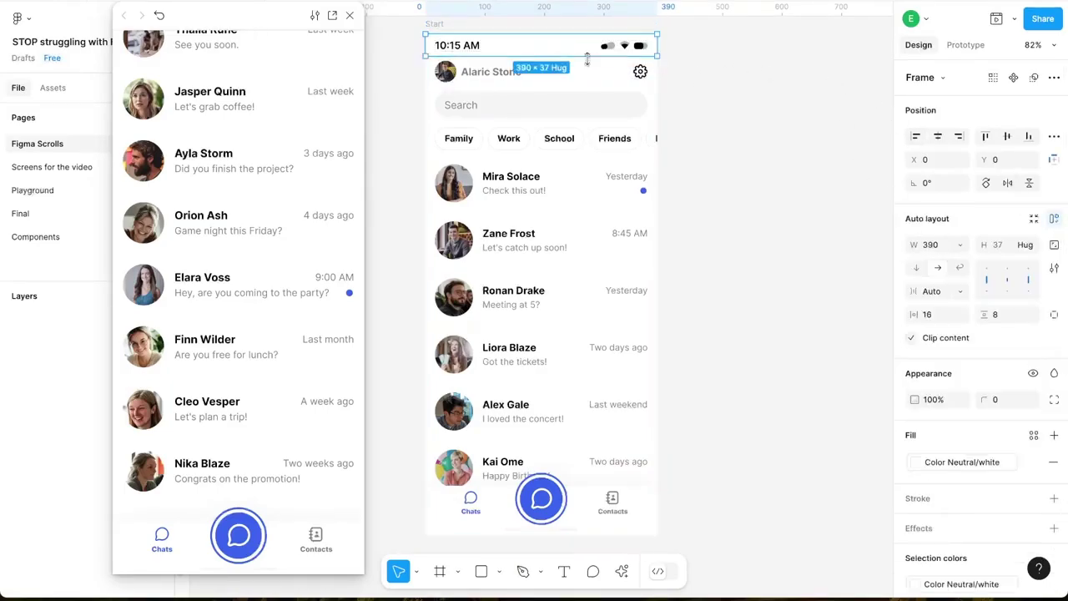
pyautogui.click(969, 45)
pyautogui.click(993, 130)
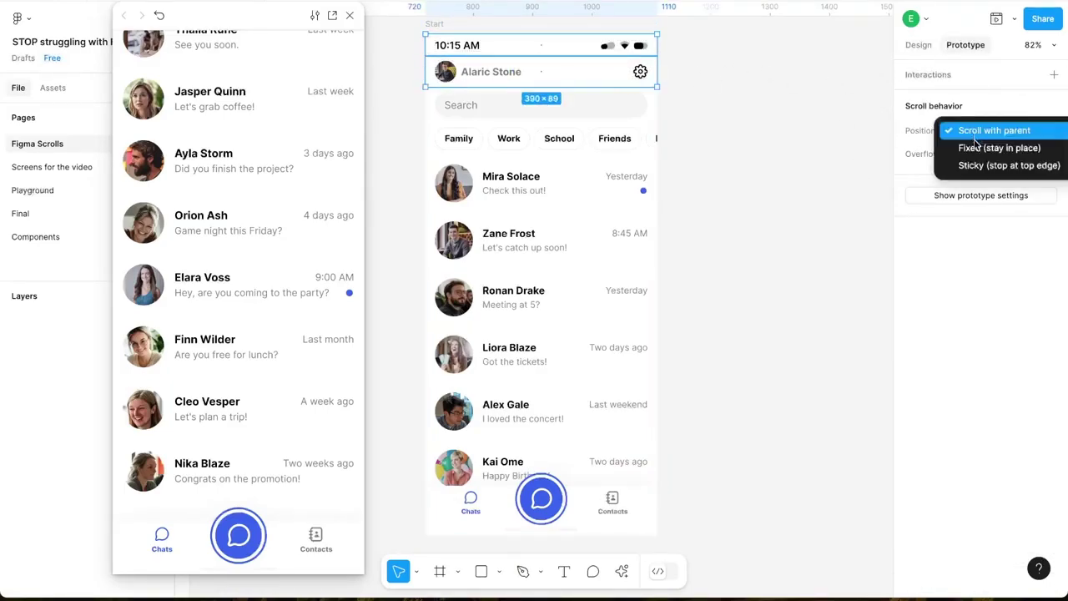
pyautogui.click(976, 146)
pyautogui.click(161, 16)
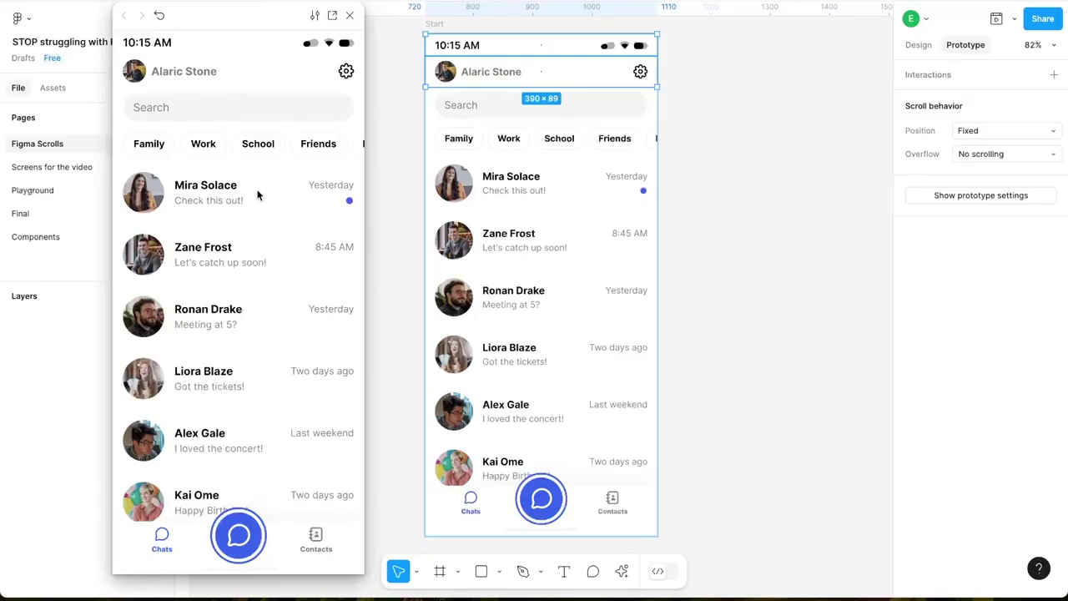
pyautogui.moveTo(247, 358); pyautogui.dragTo(270, 343)
# Apply the xxsmall effect style to the Alaric Stone header row.
pyautogui.click(718, 127)
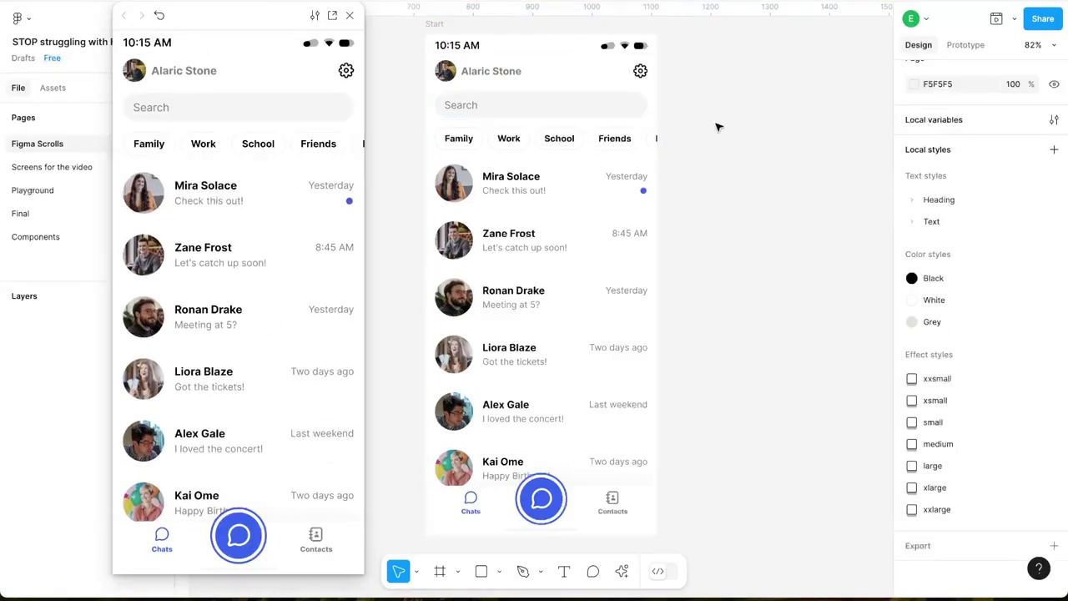
pyautogui.click(597, 71)
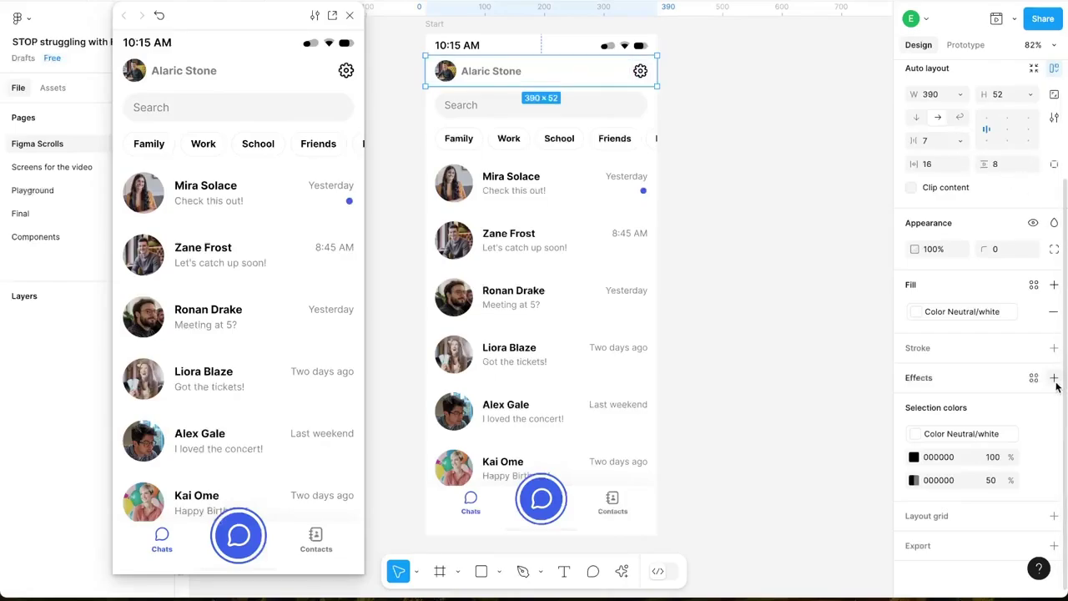
pyautogui.click(1035, 378)
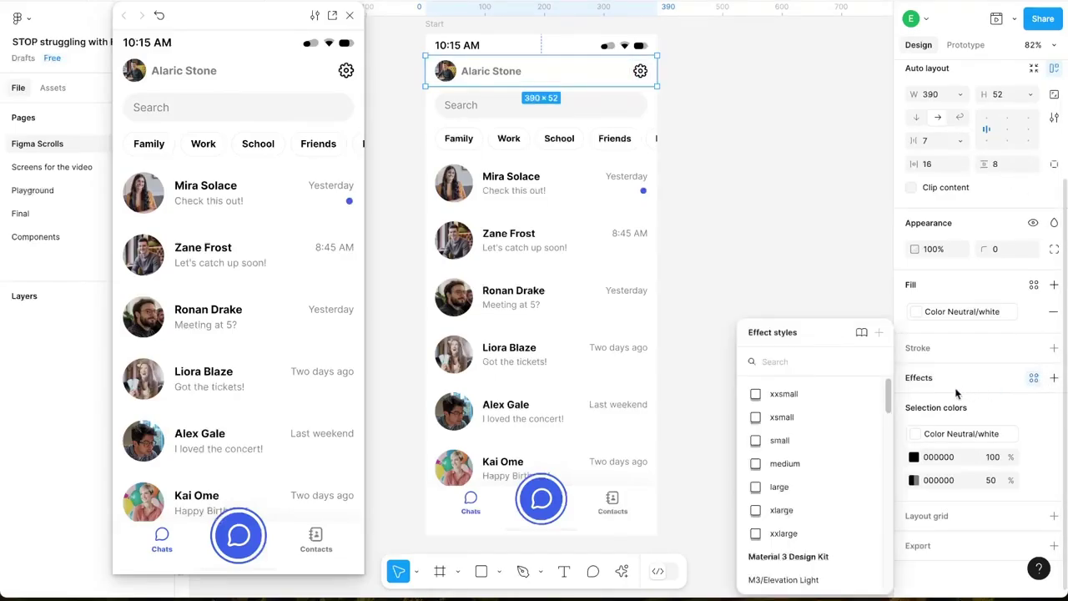
pyautogui.click(857, 399)
pyautogui.click(758, 264)
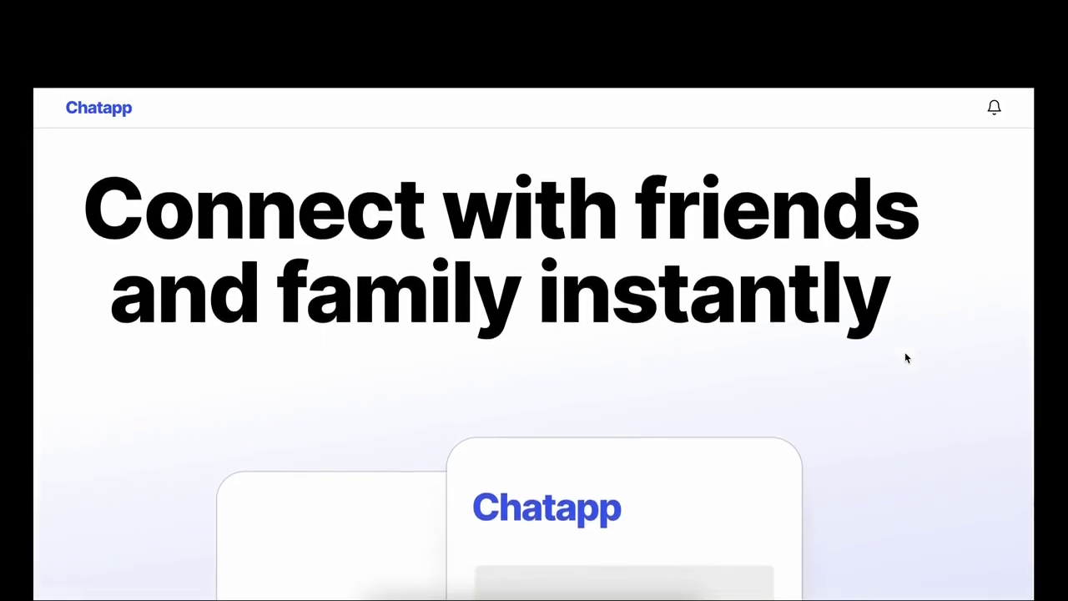
# Scroll down the Chatapp landing page to watch cards rise under the fixed top bar.
pyautogui.scroll(-3, 905, 352)
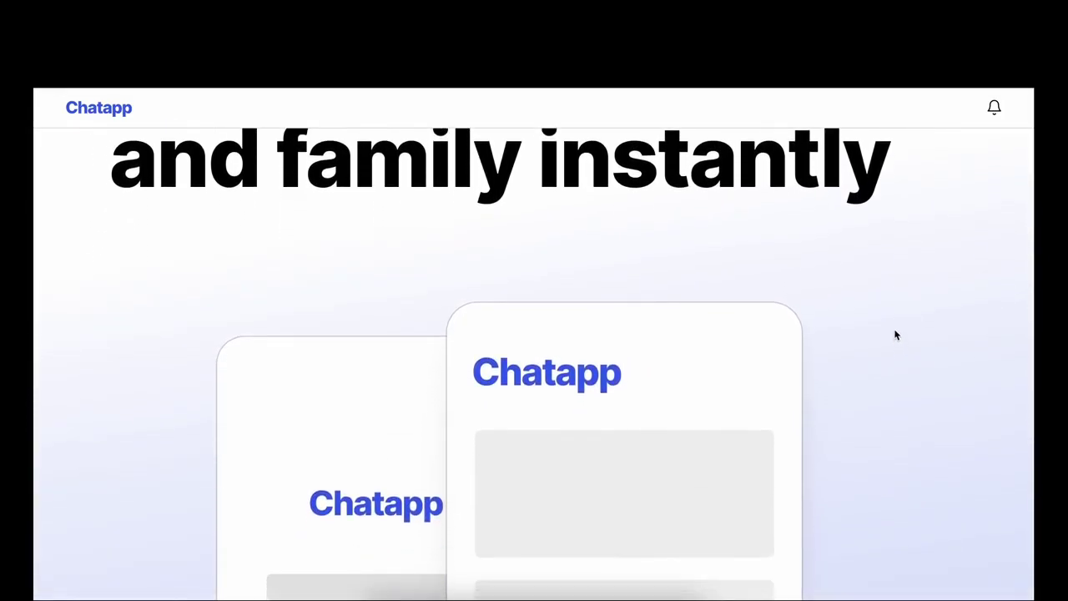
pyautogui.scroll(-4, 895, 335)
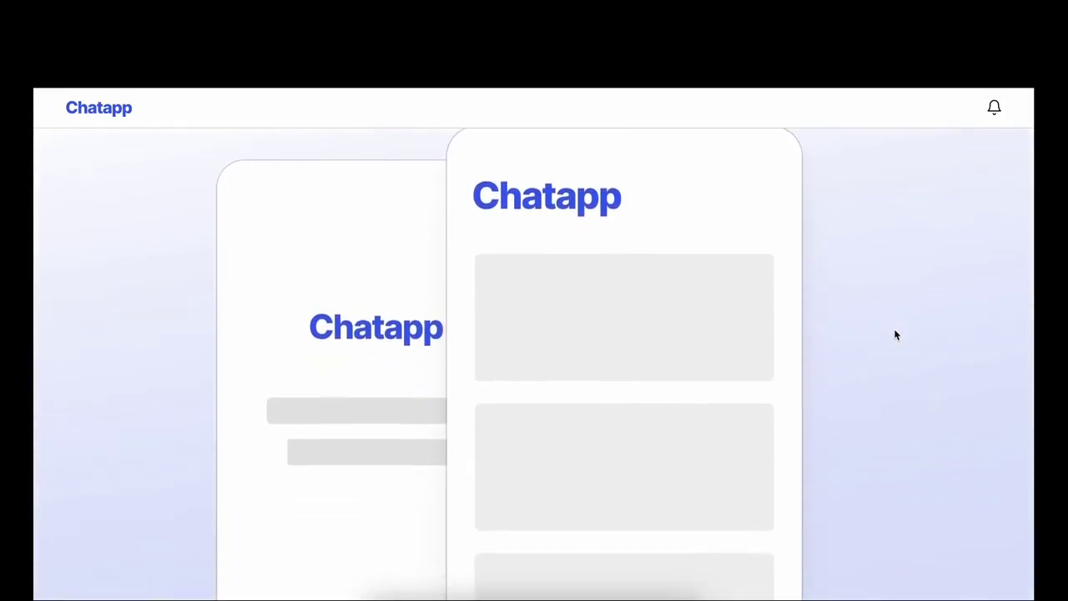
pyautogui.scroll(-3, 896, 335)
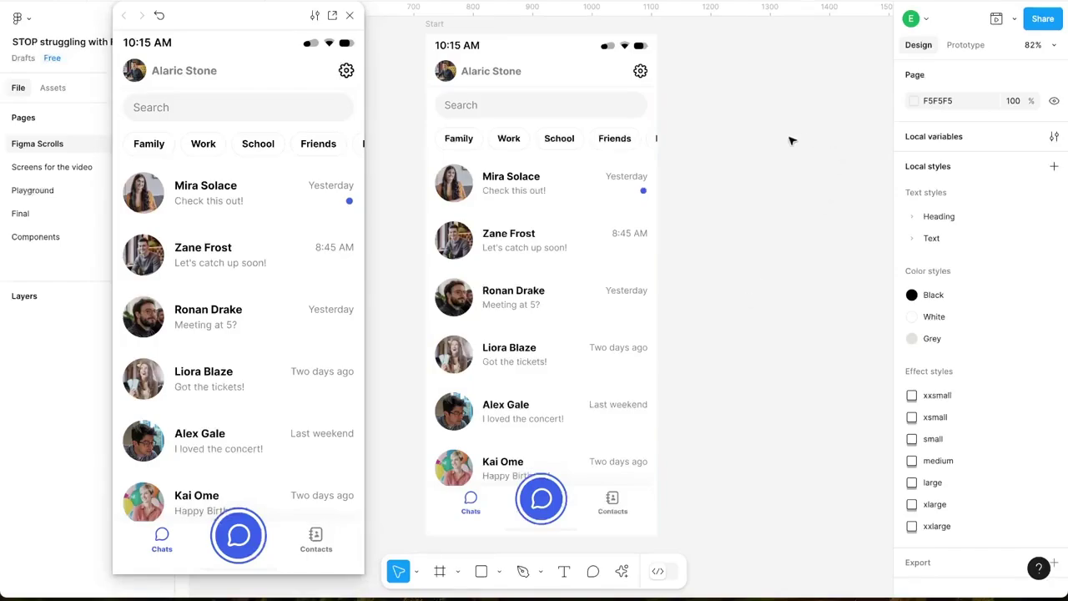
# Select the search bar and chip row together and apply auto layout (Shift+A).
pyautogui.click(643, 148)
pyautogui.keyDown('shift'); pyautogui.click(651, 110); pyautogui.keyUp('shift')
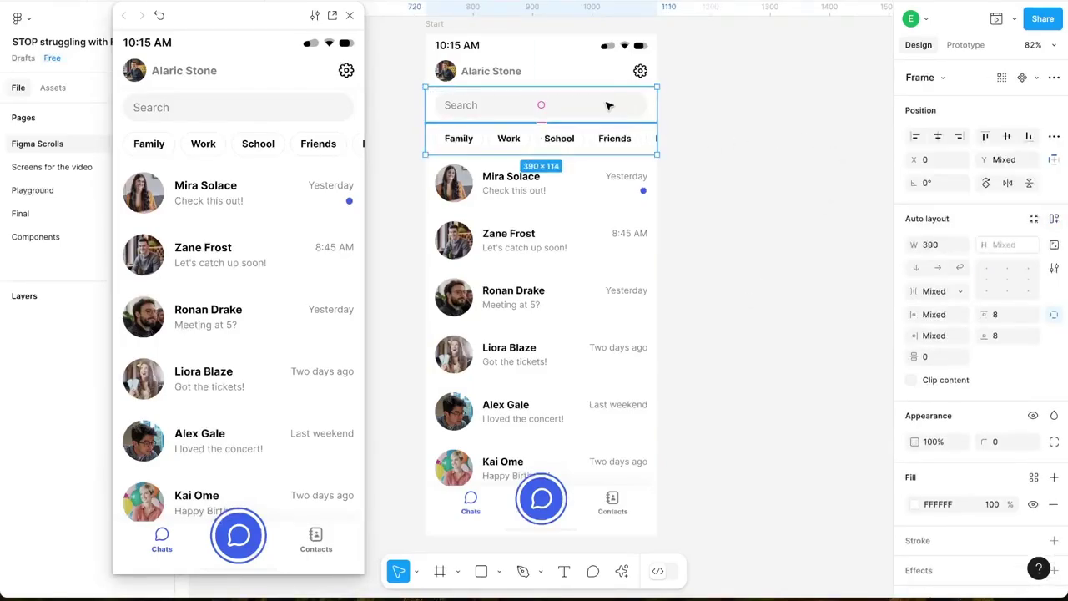
pyautogui.hotkey('shift', 'a')
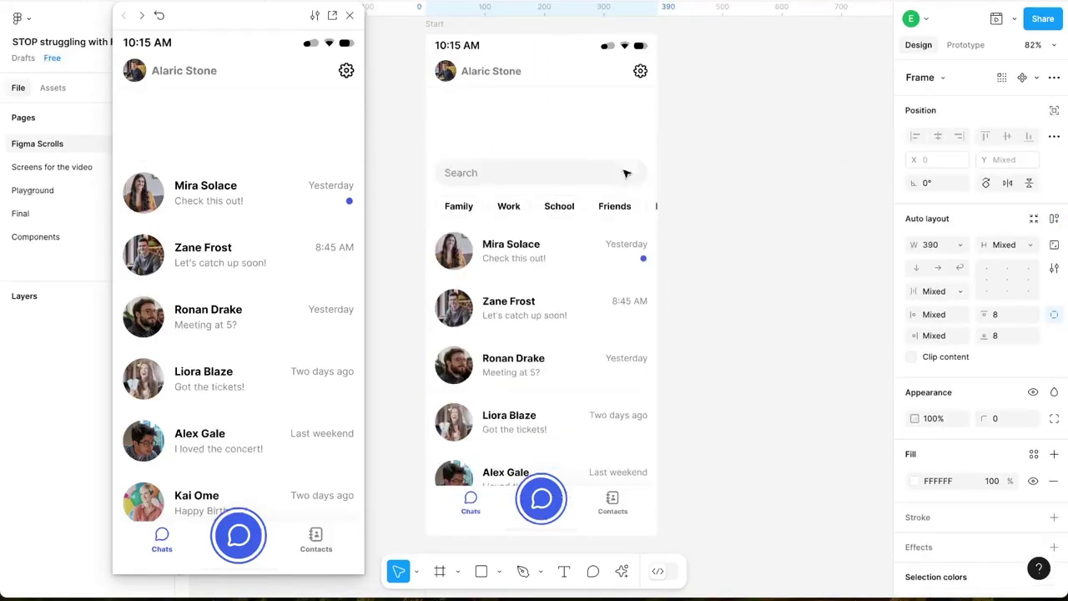
pyautogui.click(746, 241)
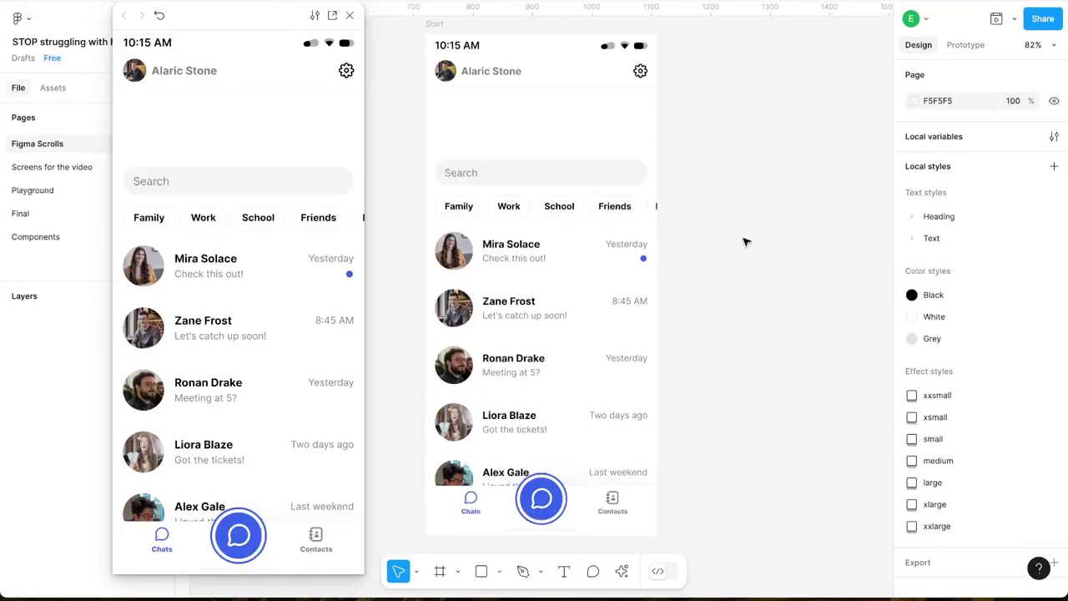
# Move the content frame up to Y 88 and lengthen it to 645 high, then test the preview.
pyautogui.click(600, 375)
pyautogui.moveTo(609, 240); pyautogui.dragTo(613, 176)
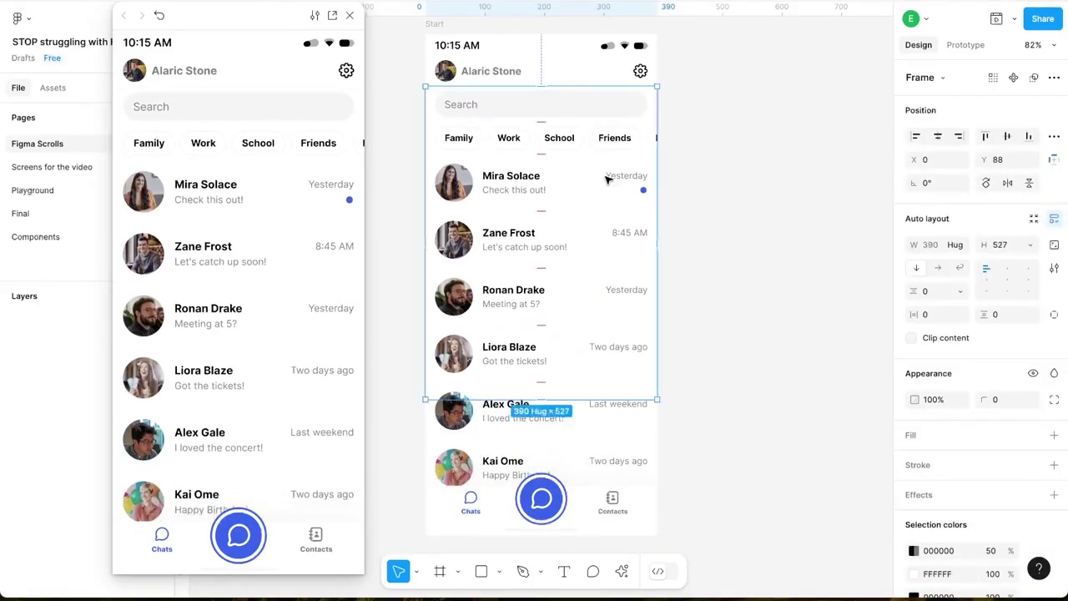
pyautogui.moveTo(593, 402); pyautogui.dragTo(587, 468)
pyautogui.click(158, 15)
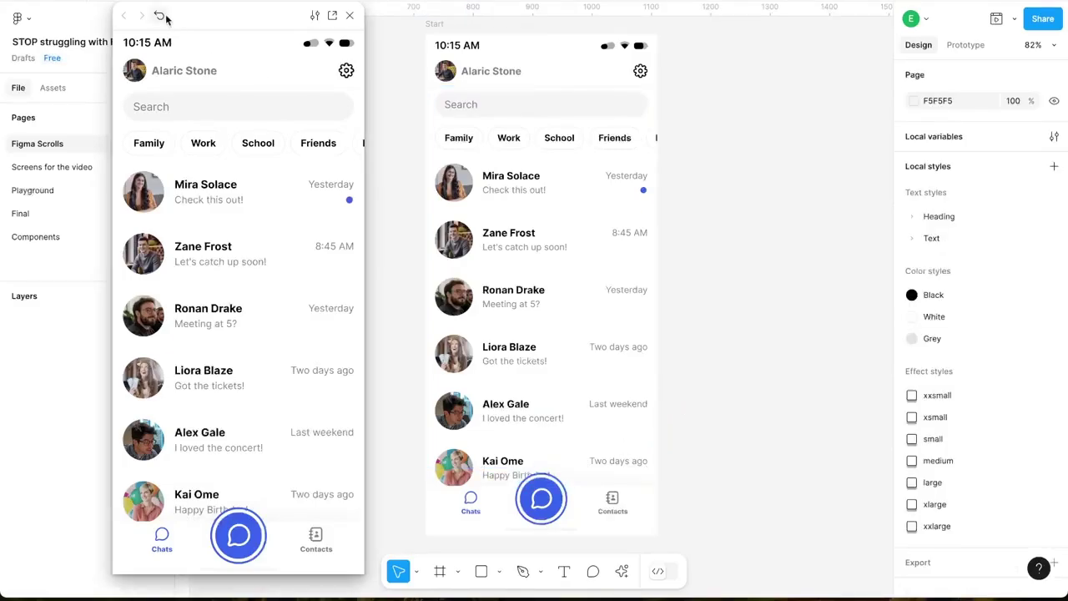
pyautogui.moveTo(241, 424); pyautogui.dragTo(287, 292)
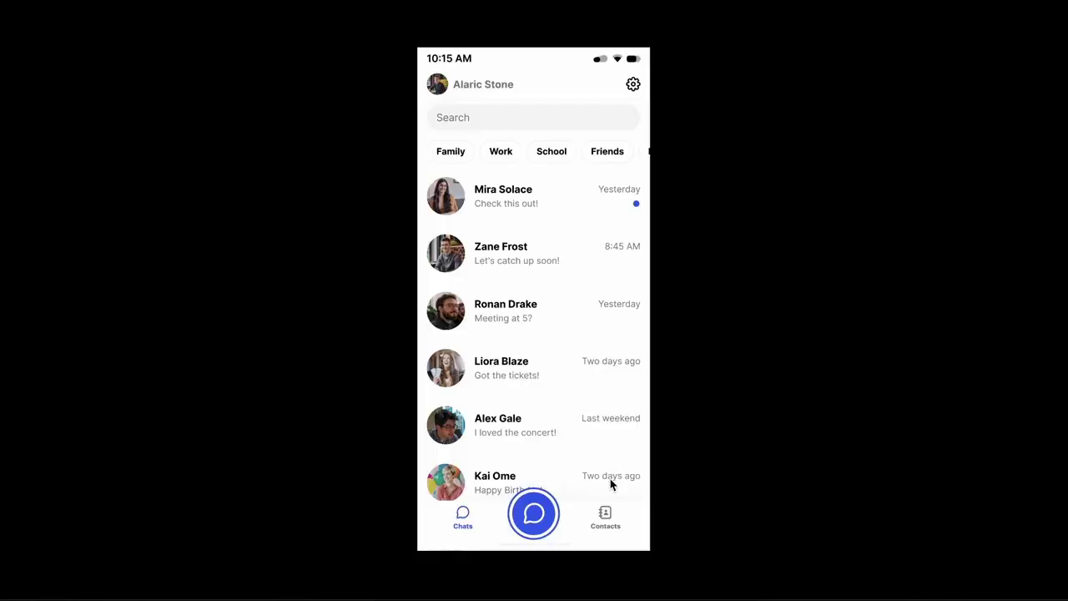
# Scroll the prototype's chat list down to later chats while header, search bar and chips stay fixed.
pyautogui.scroll(-3, 610, 484)
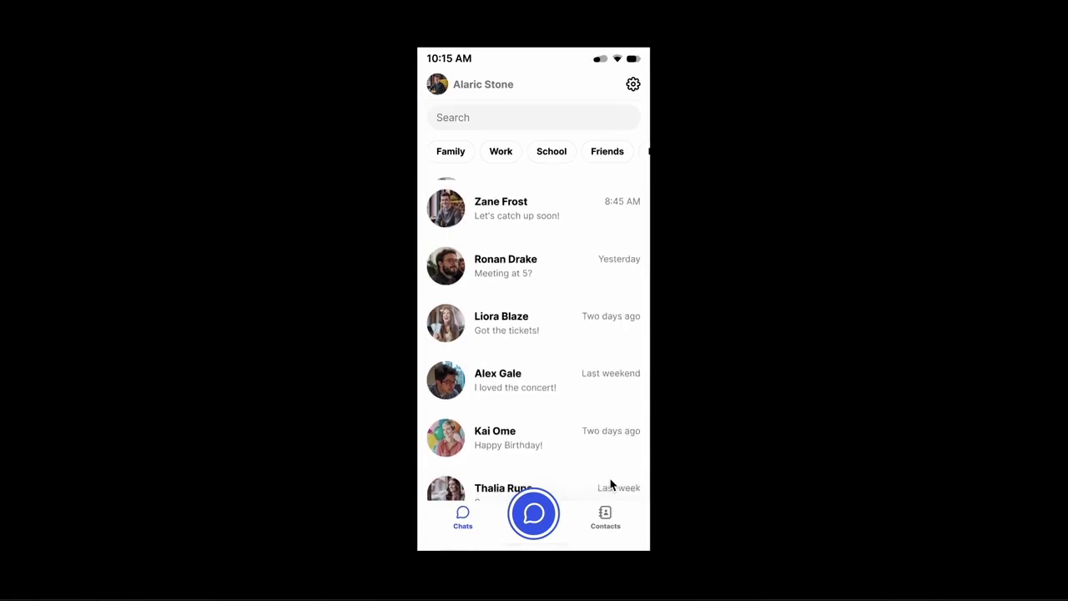
pyautogui.scroll(-3, 610, 484)
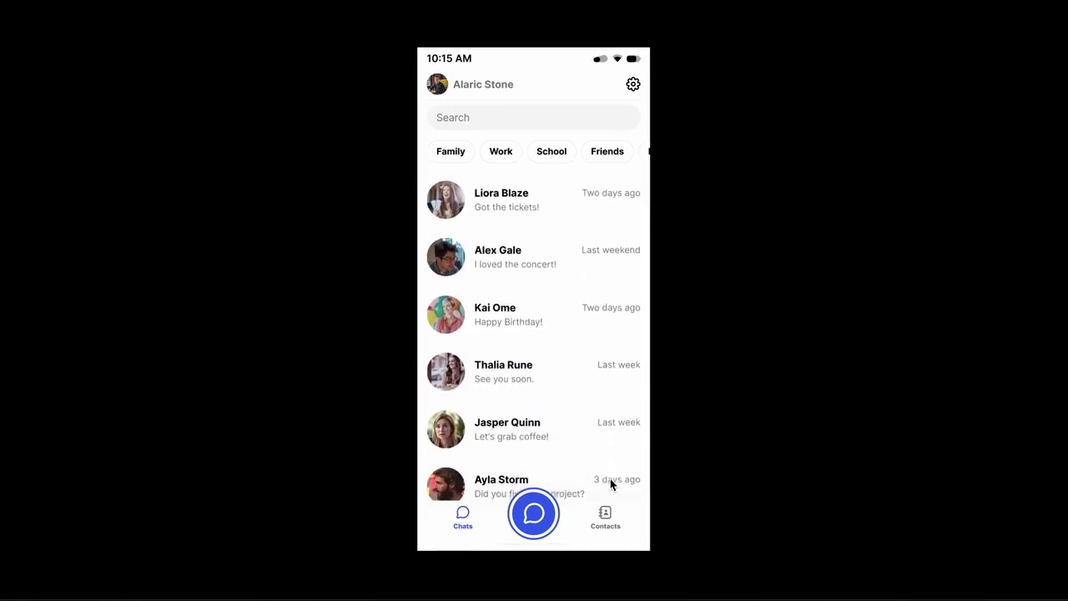
pyautogui.scroll(-1, 610, 485)
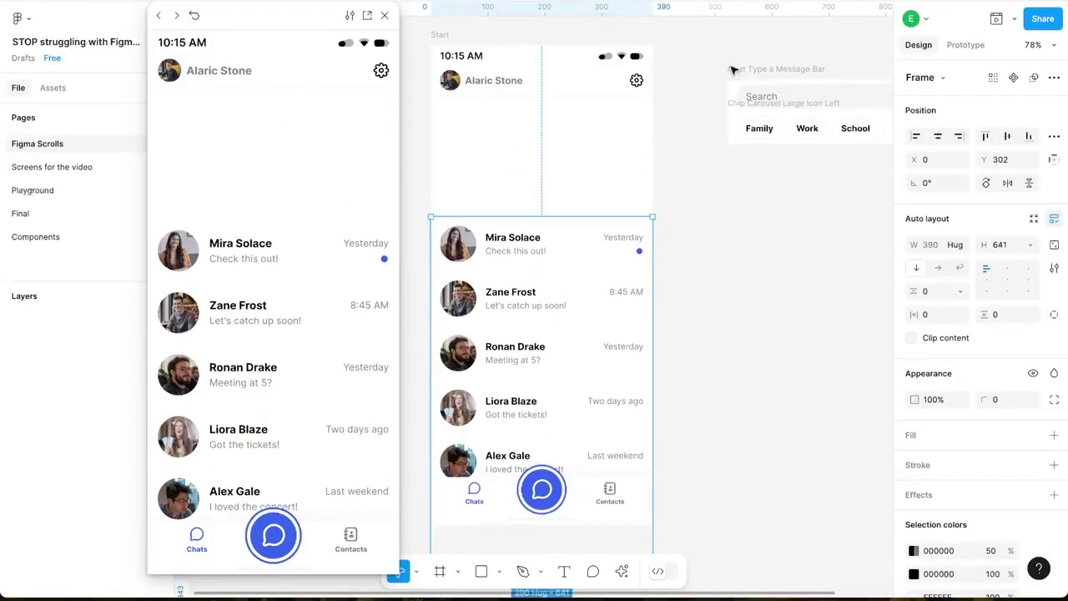
# Place the Search bar and chips below the Alaric Stone header.
pyautogui.moveTo(687, 53); pyautogui.dragTo(837, 200)
pyautogui.hscroll(2, 776, 53)
pyautogui.click(721, 84)
pyautogui.moveTo(721, 84); pyautogui.dragTo(607, 117)
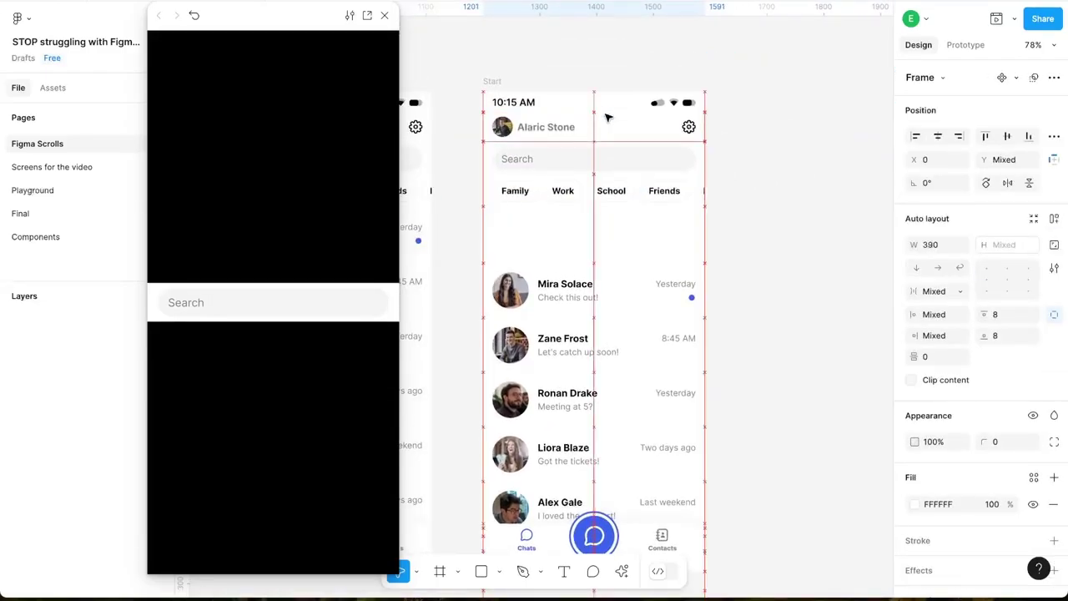
# Set all Chat List Cell layers to Sticky scroll position with Vertical overflow.
pyautogui.click(640, 298)
pyautogui.click(77, 523)
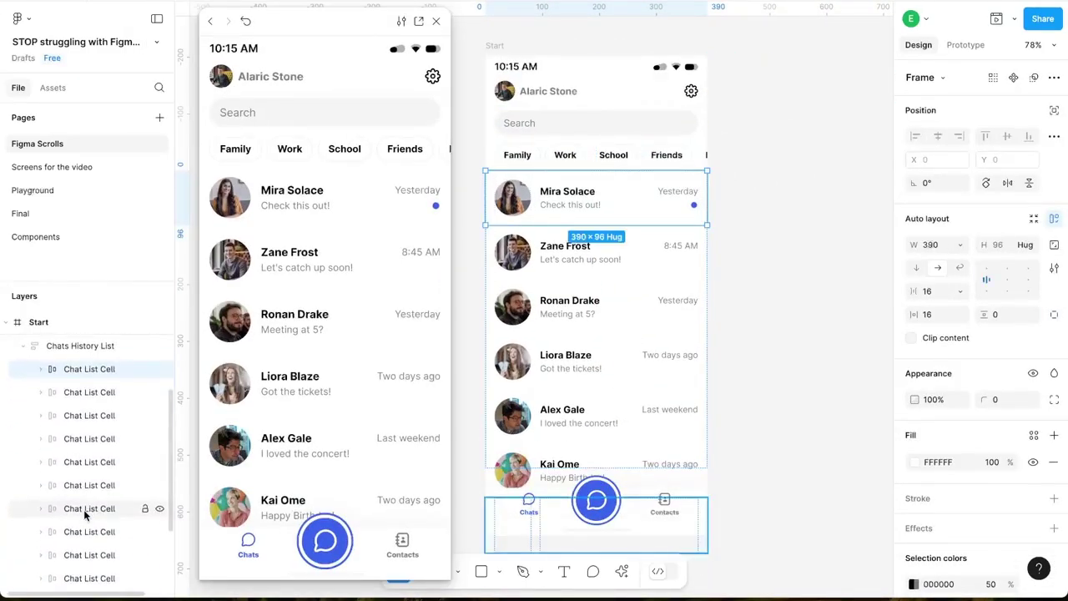
pyautogui.keyDown('shift'); pyautogui.click(84, 557); pyautogui.keyUp('shift')
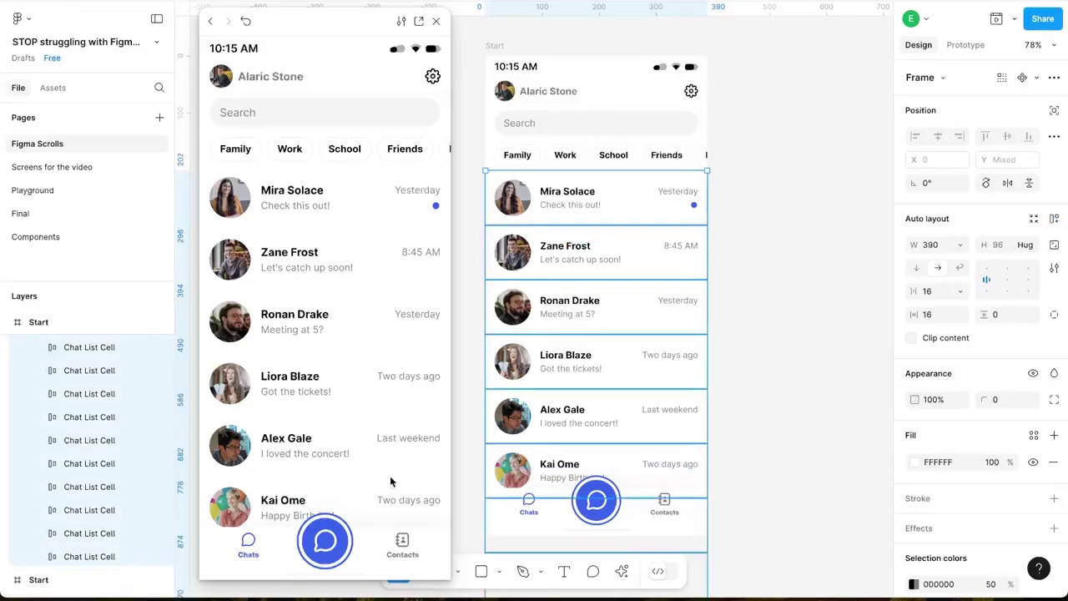
pyautogui.click(964, 46)
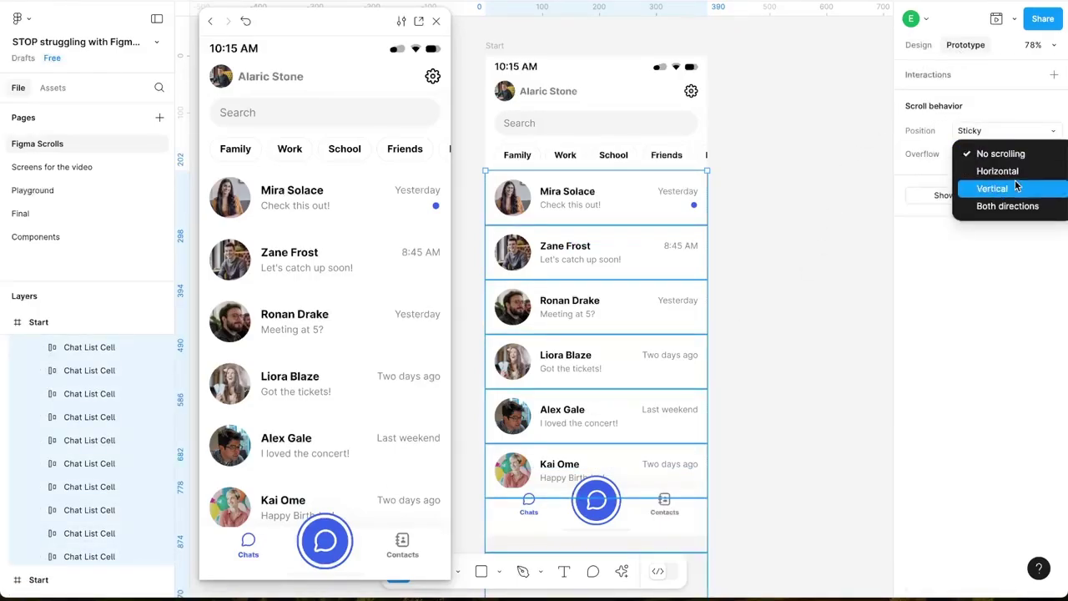
pyautogui.scroll(-3, 291, 316)
pyautogui.scroll(-3, 291, 315)
pyautogui.scroll(-5, 292, 316)
pyautogui.scroll(-1, 292, 316)
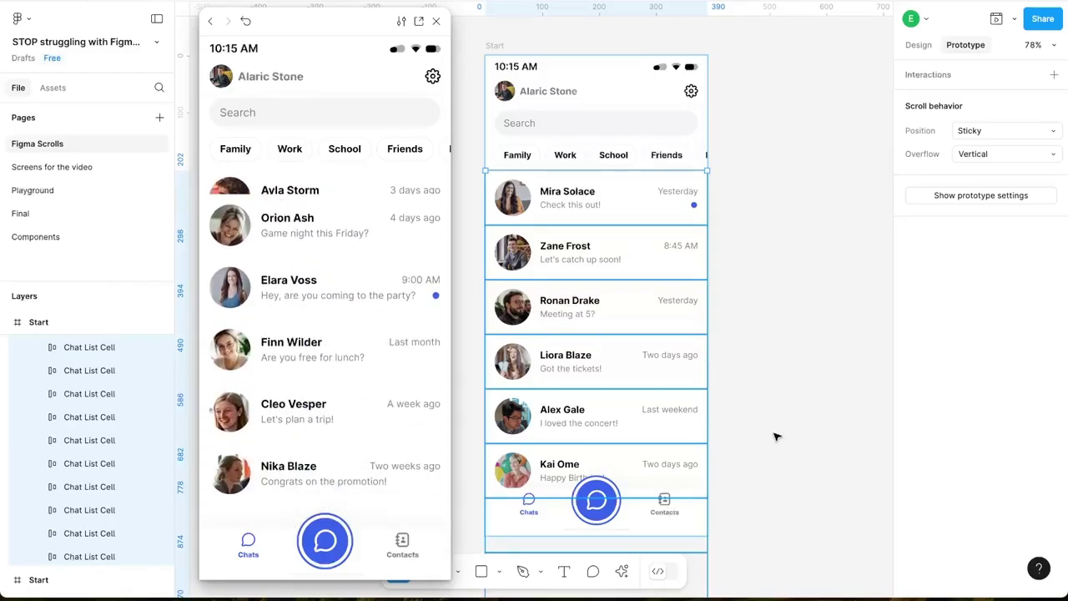
pyautogui.click(776, 437)
pyautogui.click(657, 456)
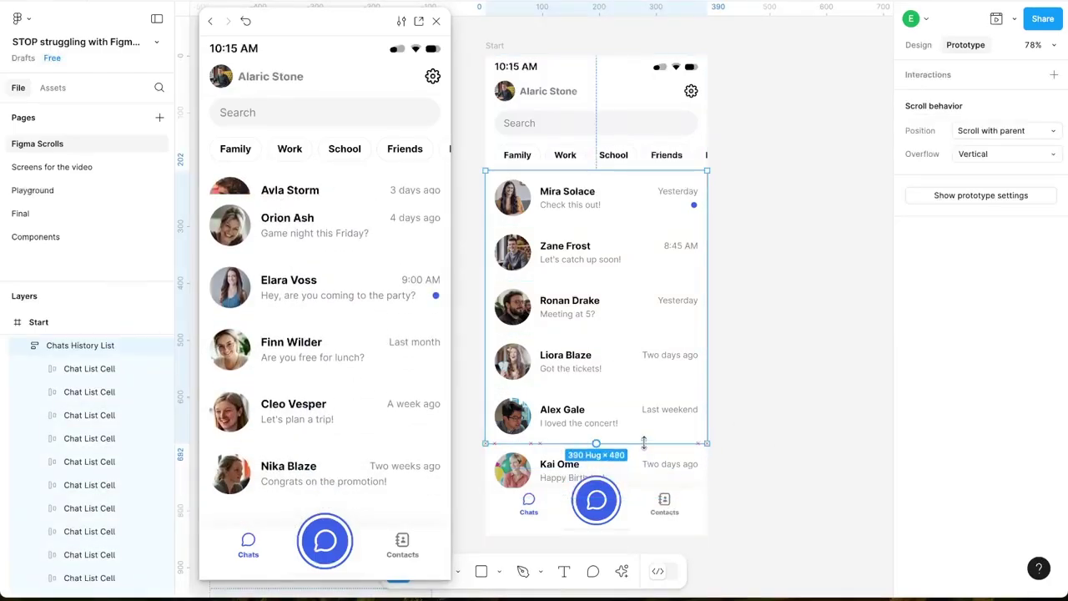
# Restart the prototype preview and scroll the chat list to recheck the stacking rows.
pyautogui.click(810, 466)
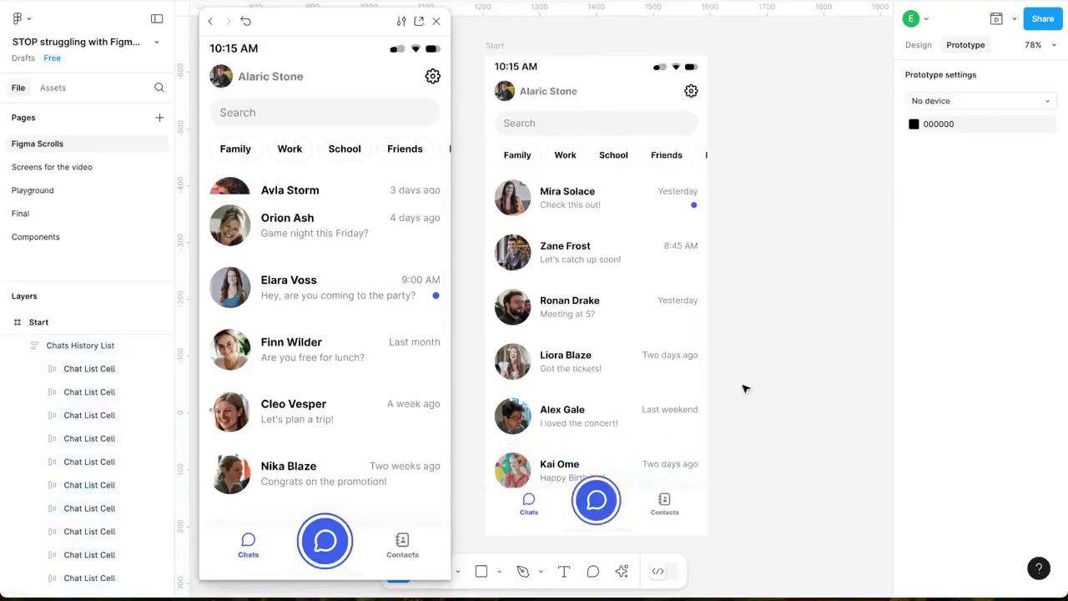
pyautogui.click(247, 21)
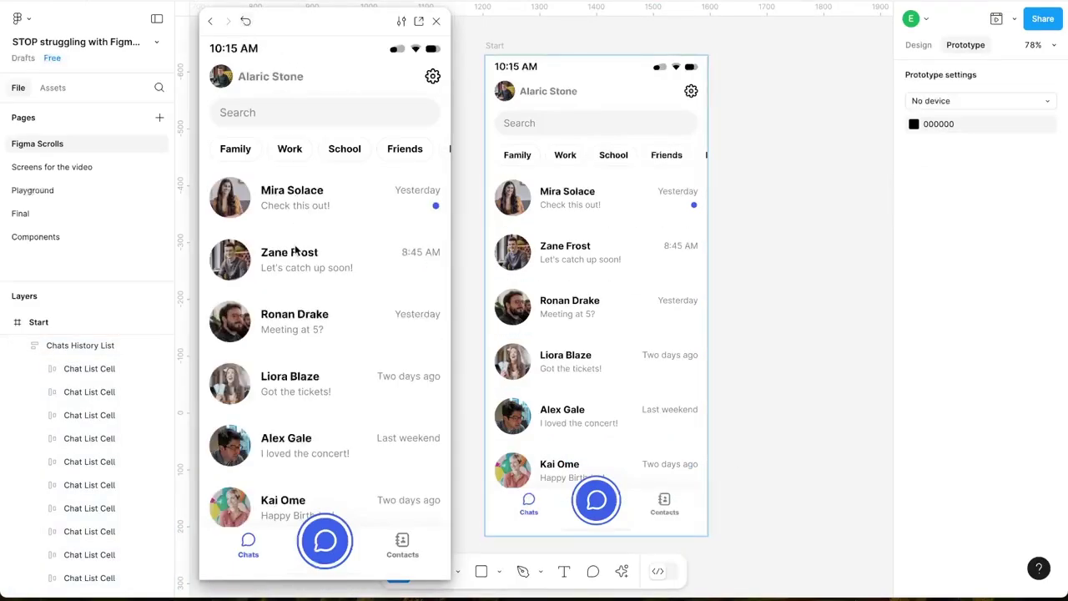
pyautogui.scroll(-5, 294, 250)
pyautogui.scroll(-4, 294, 245)
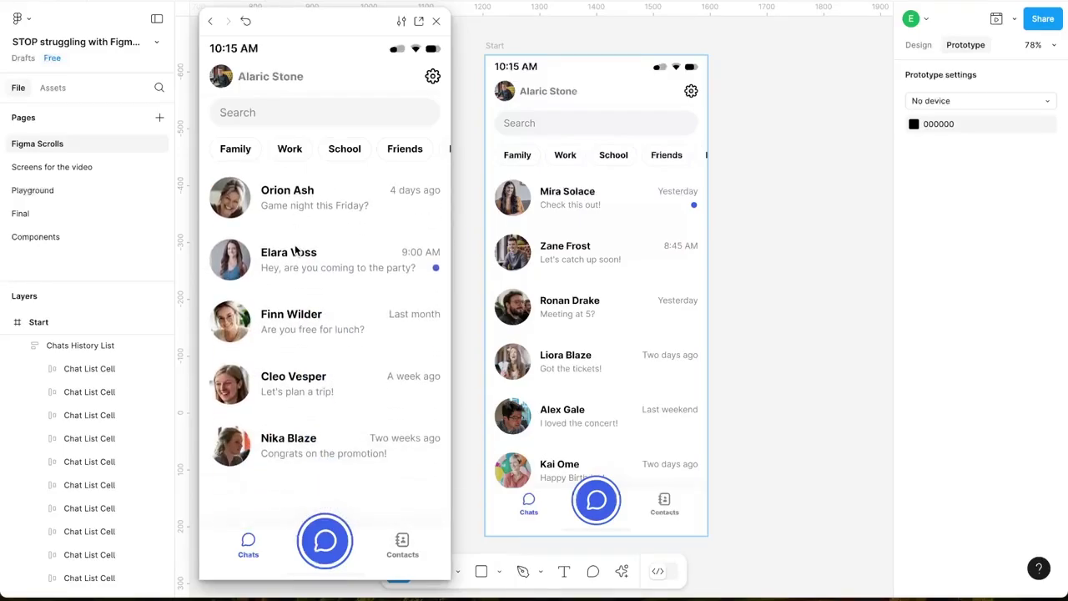
pyautogui.scroll(3, 294, 244)
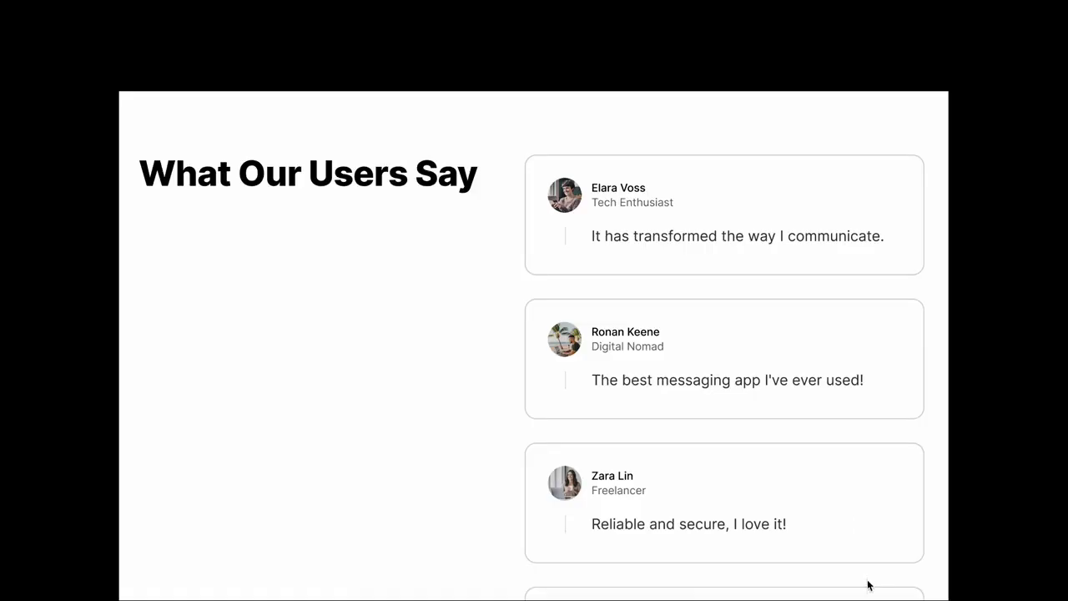
pyautogui.scroll(-3, 866, 596)
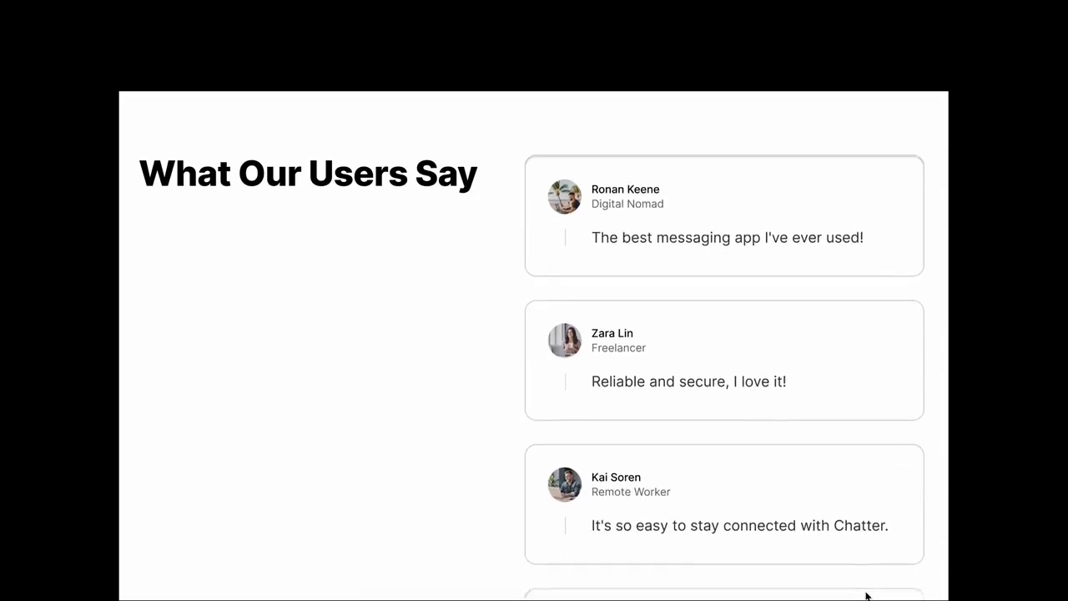